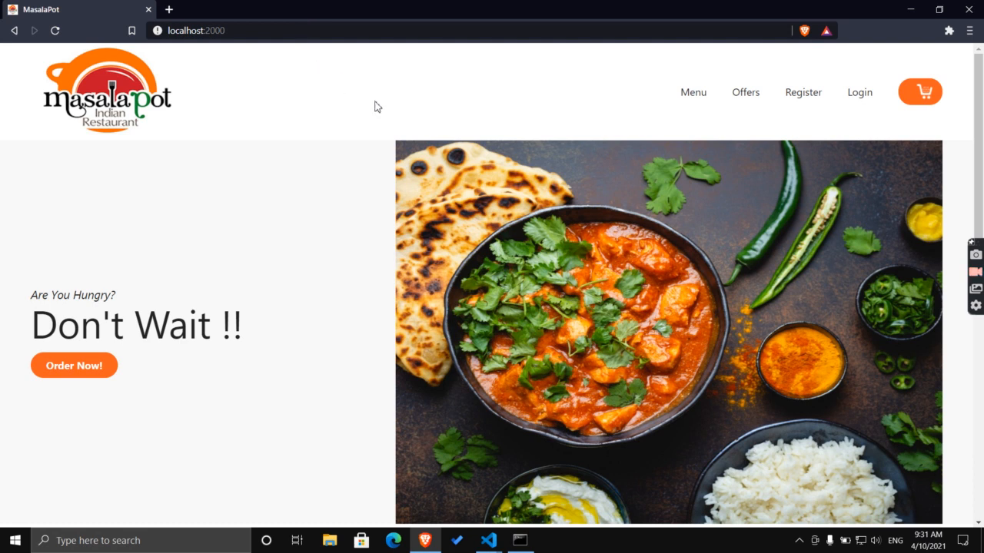
Add one shahi MatarPanner Sabji to the cart from the Menu.
scroll(379, 111, down, 4)
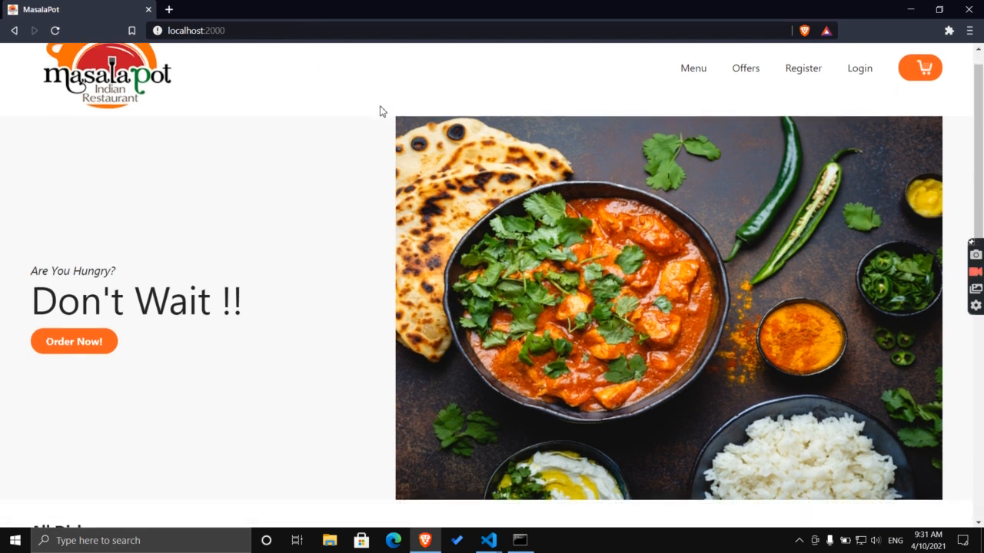
scroll(378, 111, down, 3)
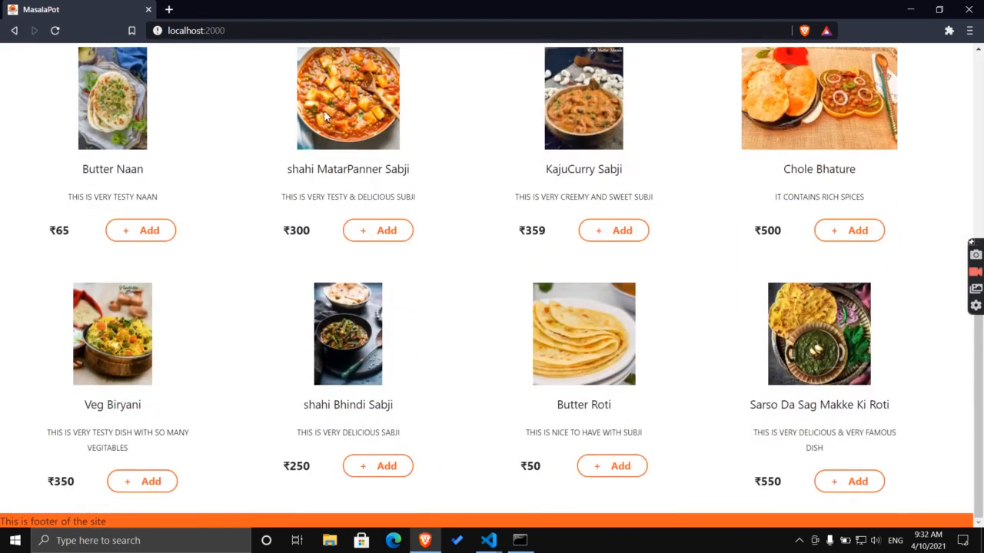
click(55, 30)
scroll(288, 182, up, 6)
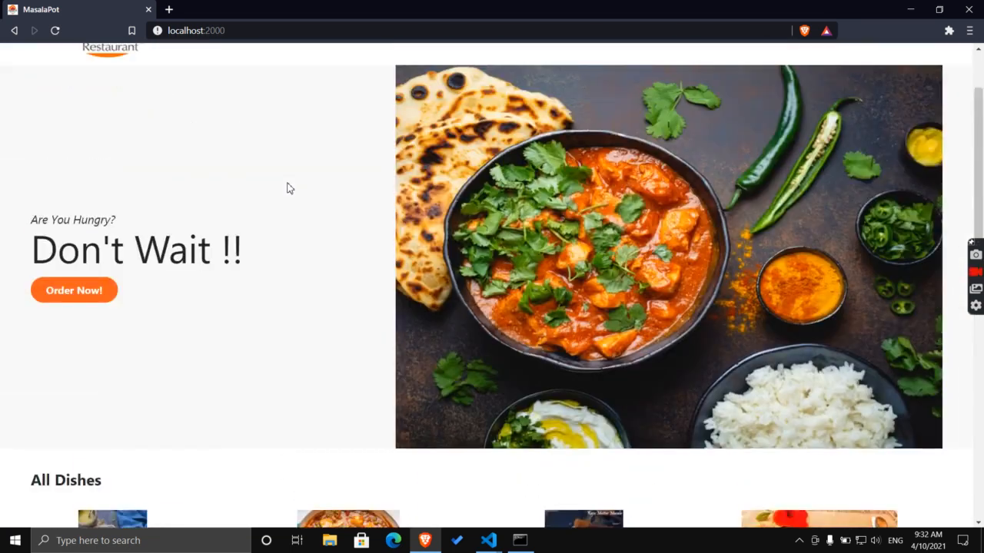
scroll(288, 189, up, 1)
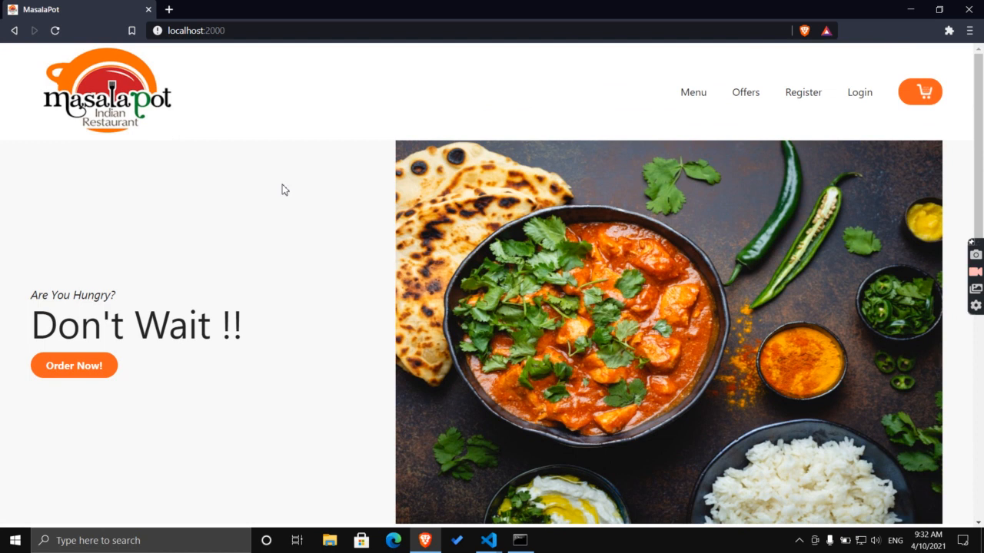
scroll(349, 160, down, 7)
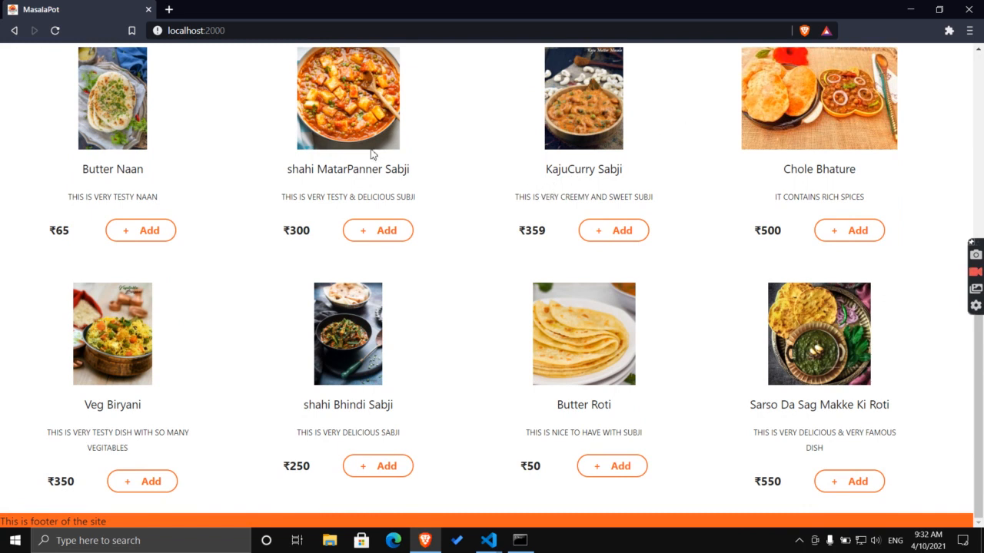
scroll(406, 183, up, 2)
scroll(406, 182, down, 2)
scroll(426, 215, up, 5)
scroll(424, 221, down, 1)
scroll(423, 223, up, 4)
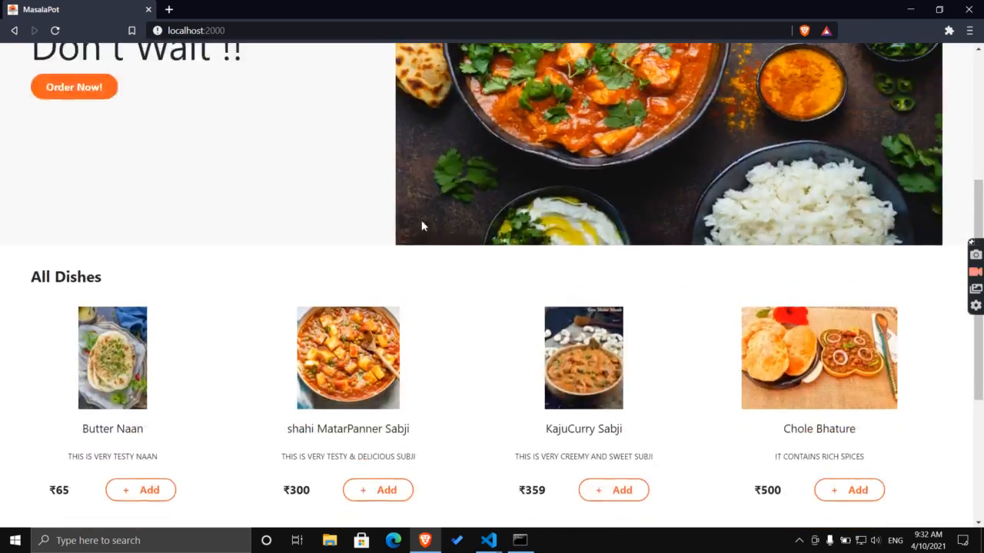
scroll(421, 226, down, 1)
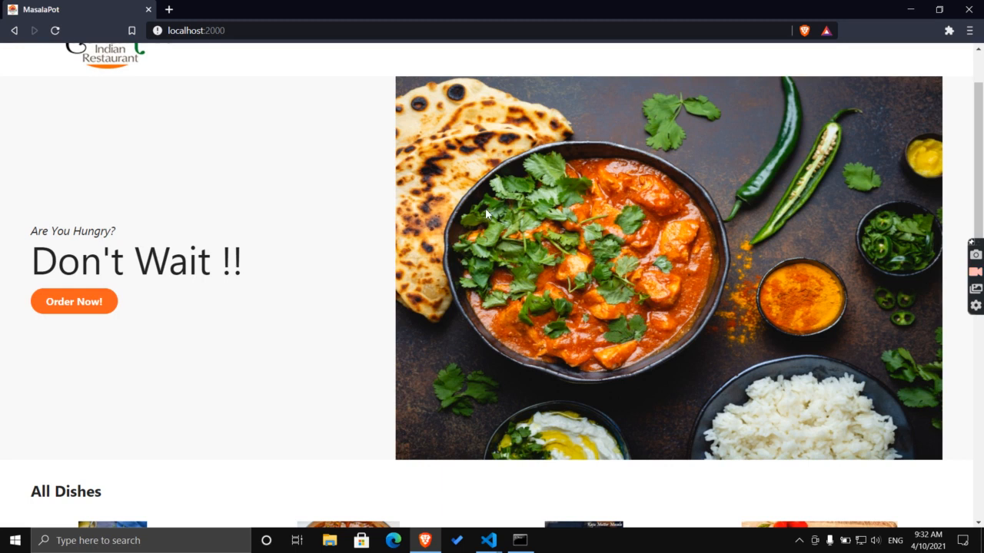
scroll(485, 213, up, 1)
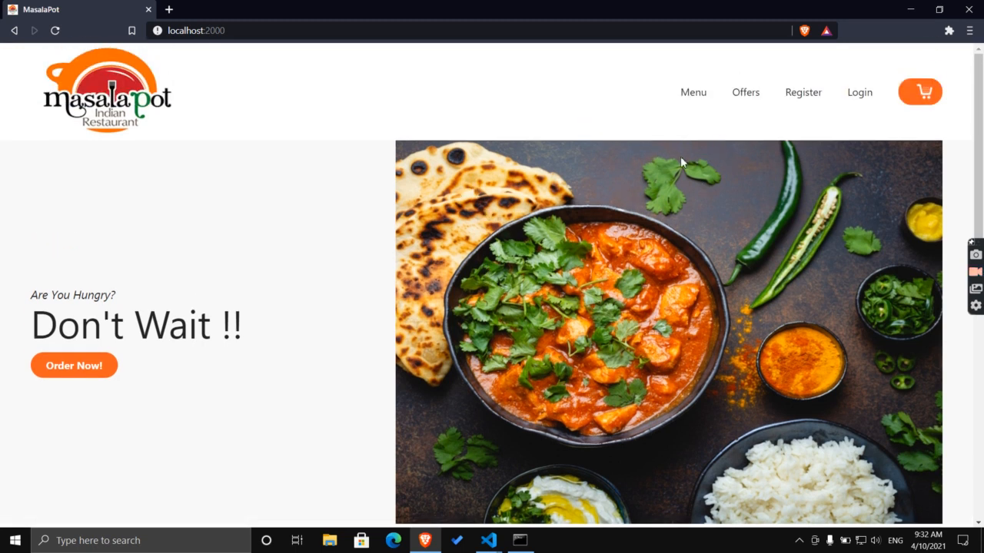
click(708, 103)
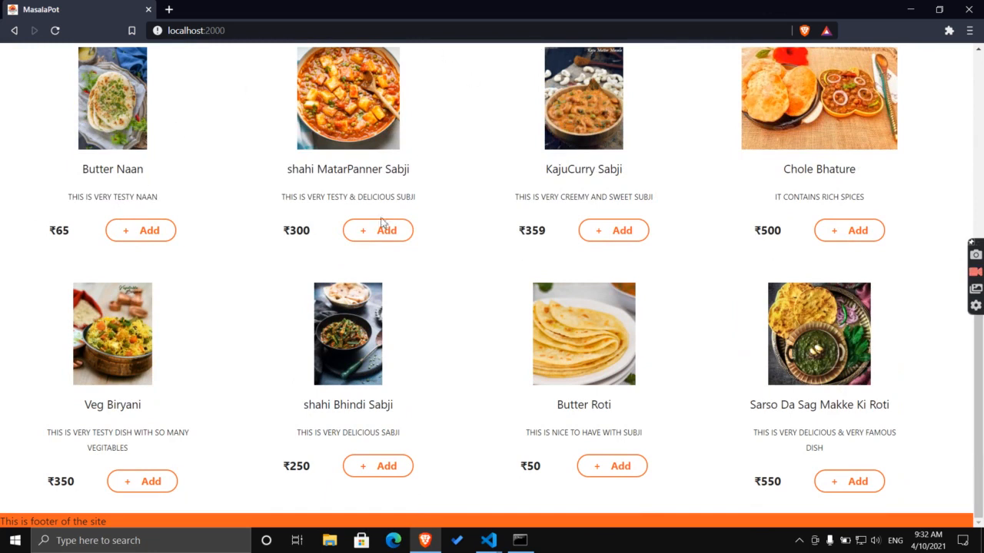
click(385, 231)
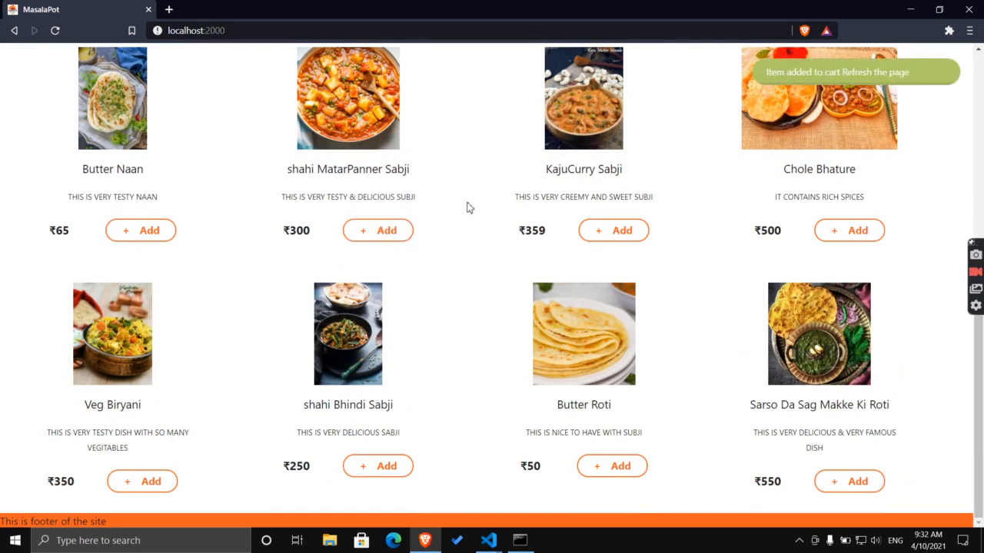
Open the cart to see the ₹300 order summary.
scroll(864, 91, up, 3)
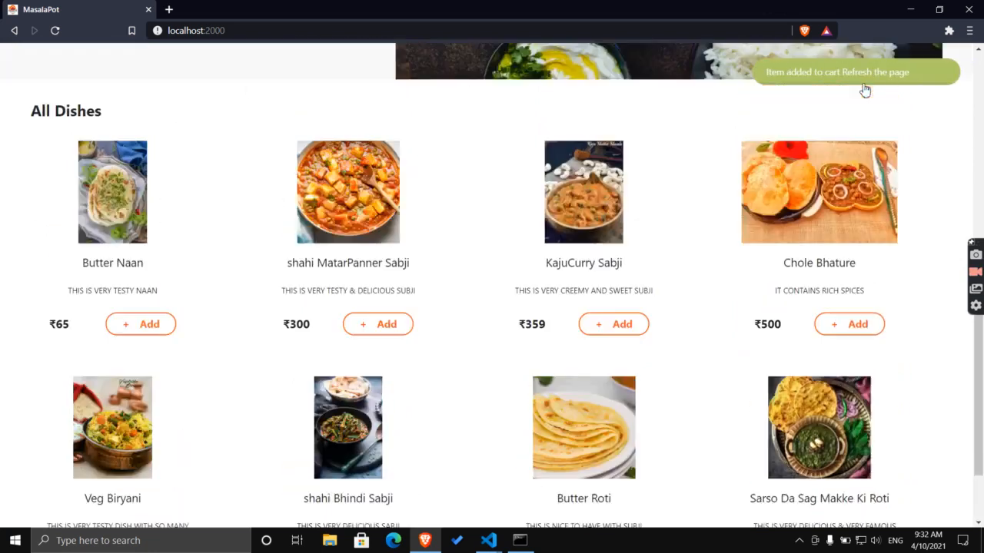
scroll(865, 91, up, 3)
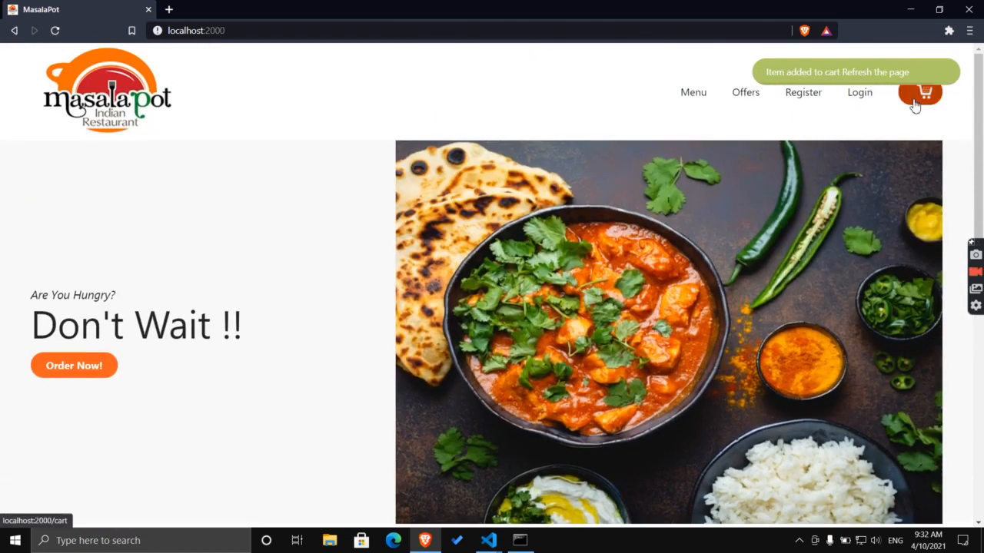
click(914, 102)
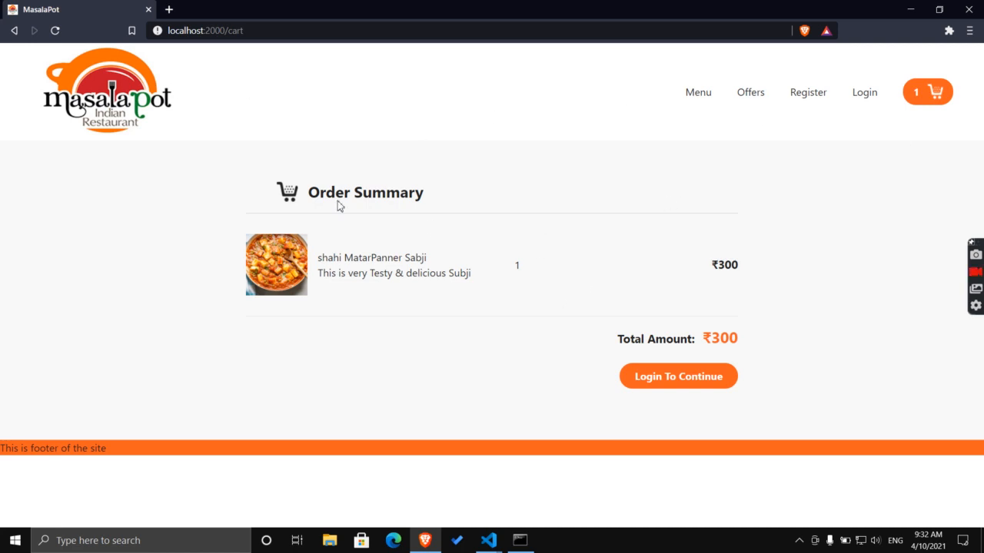
Add two Butter Naan and one Chole Bhature to the cart from the home page.
click(136, 94)
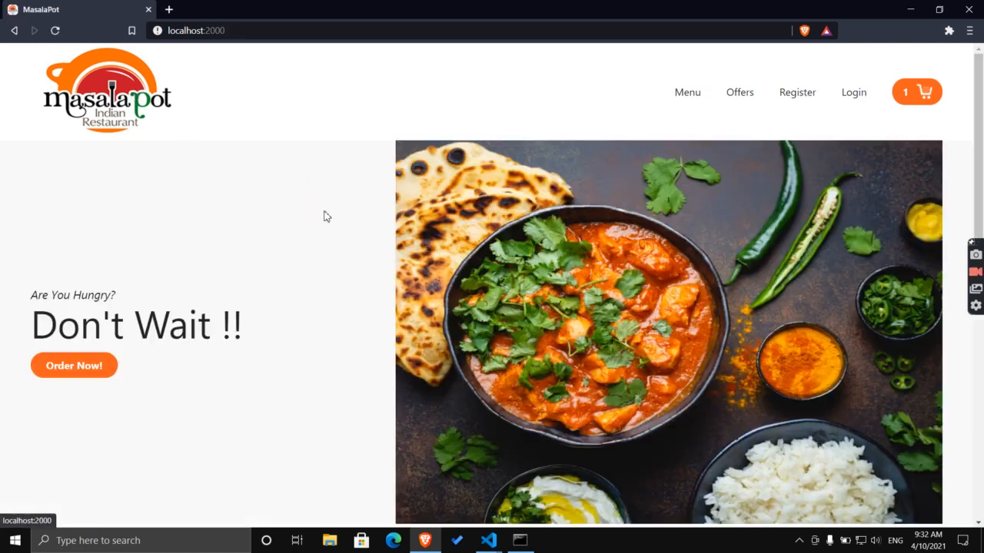
scroll(310, 182, down, 8)
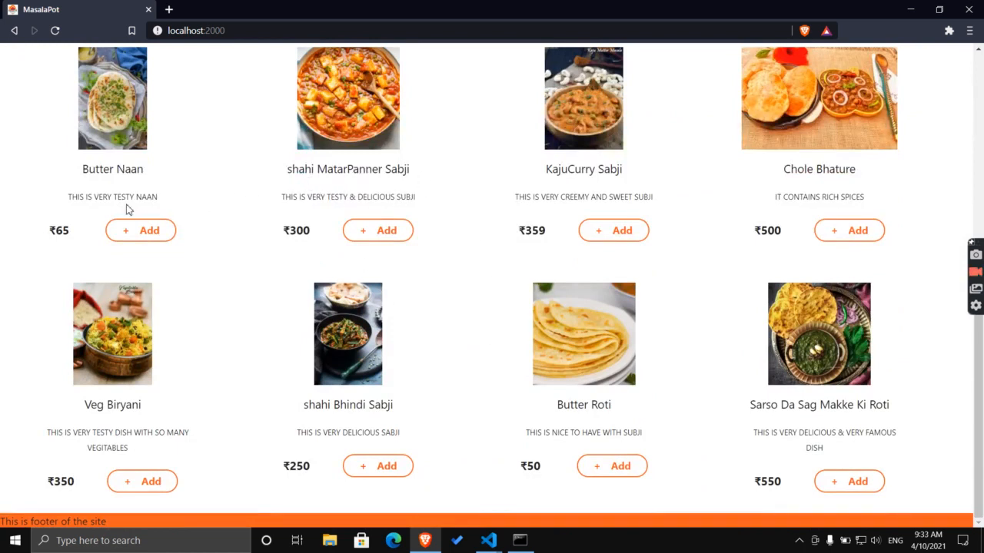
click(141, 230)
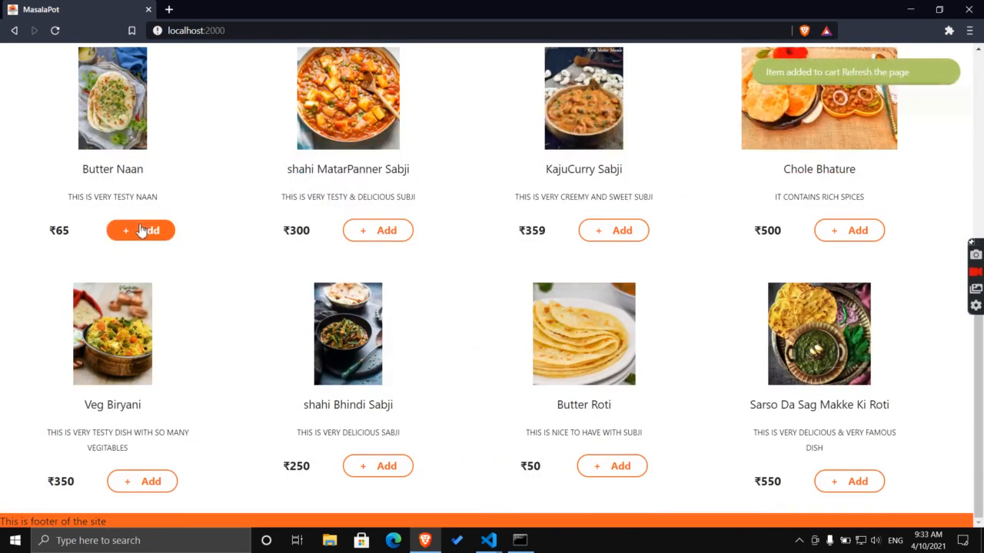
click(141, 231)
click(848, 232)
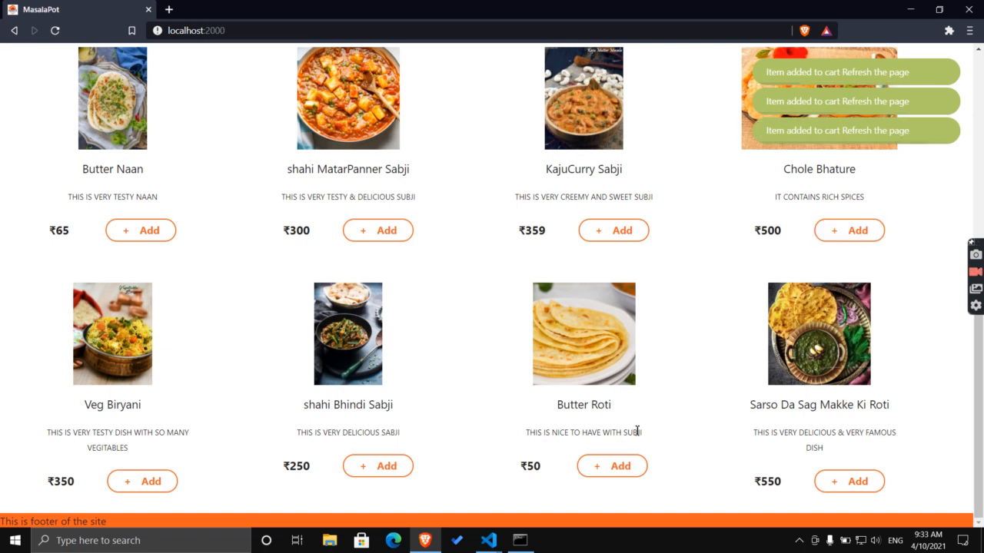
click(613, 230)
Reload the page so the cart count updates, then view the cart.
scroll(542, 265, up, 3)
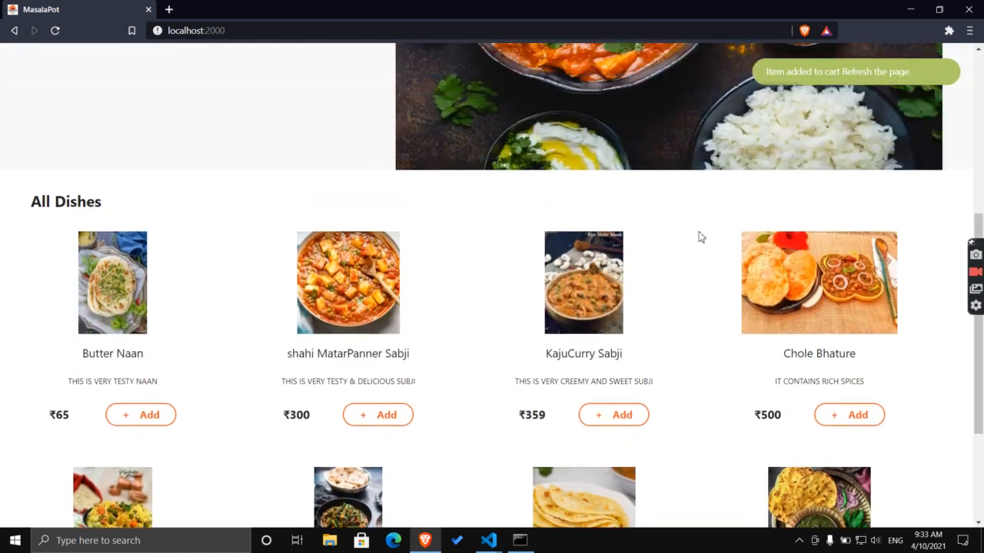
scroll(810, 185, down, 1)
scroll(810, 184, up, 1)
click(55, 31)
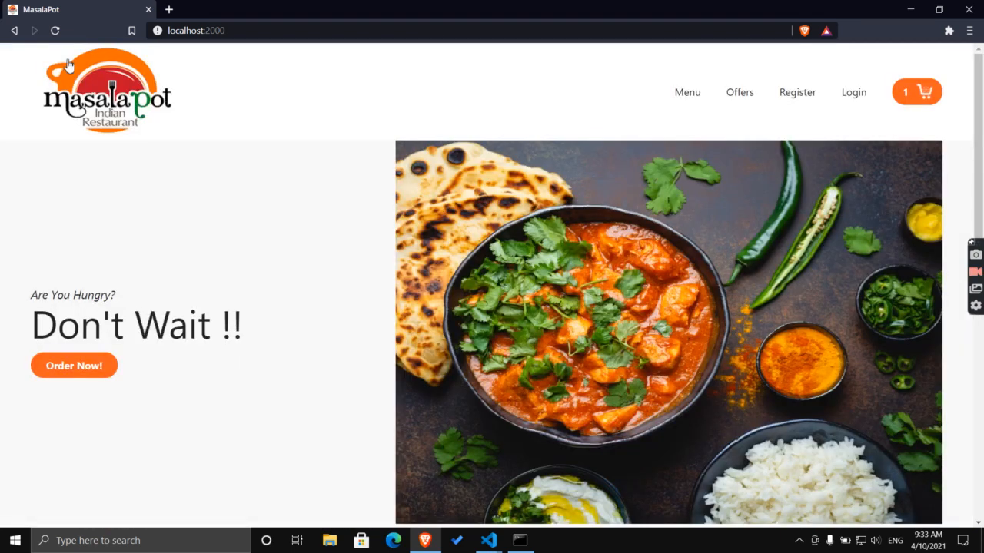
click(54, 31)
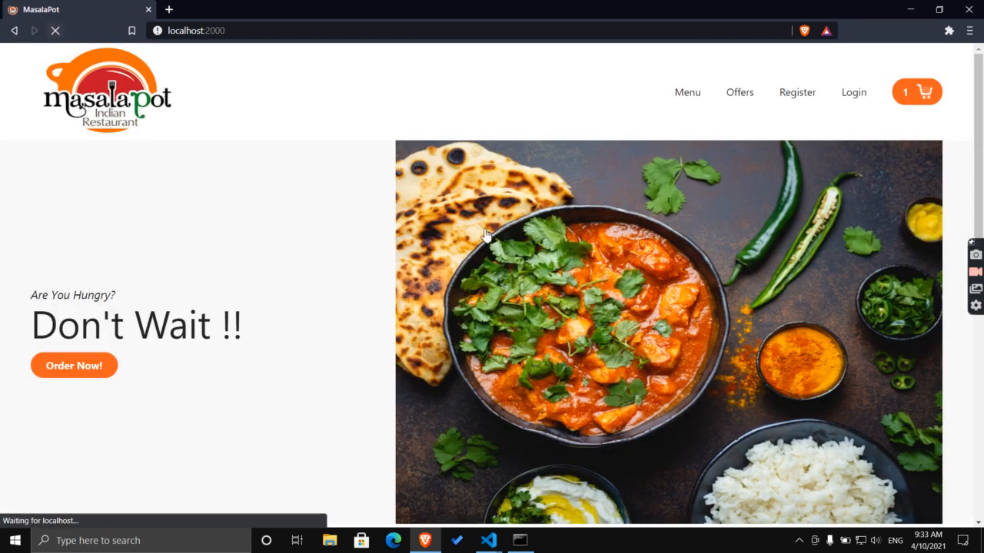
click(915, 98)
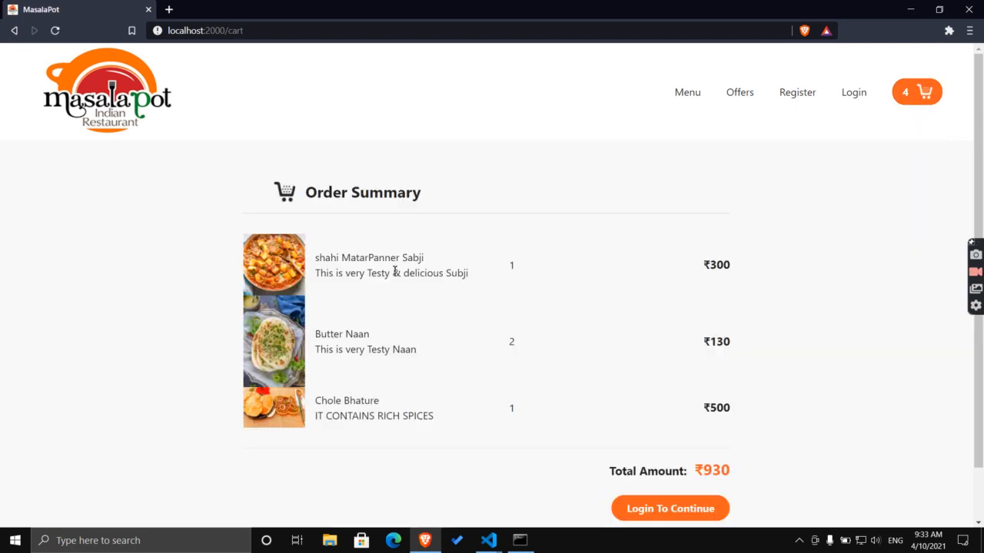
Highlight the cart's dish entries, quantities and prices for review.
drag(343, 260, 448, 262)
drag(346, 334, 378, 355)
drag(315, 400, 375, 416)
drag(516, 266, 515, 408)
click(645, 263)
drag(645, 264, 723, 326)
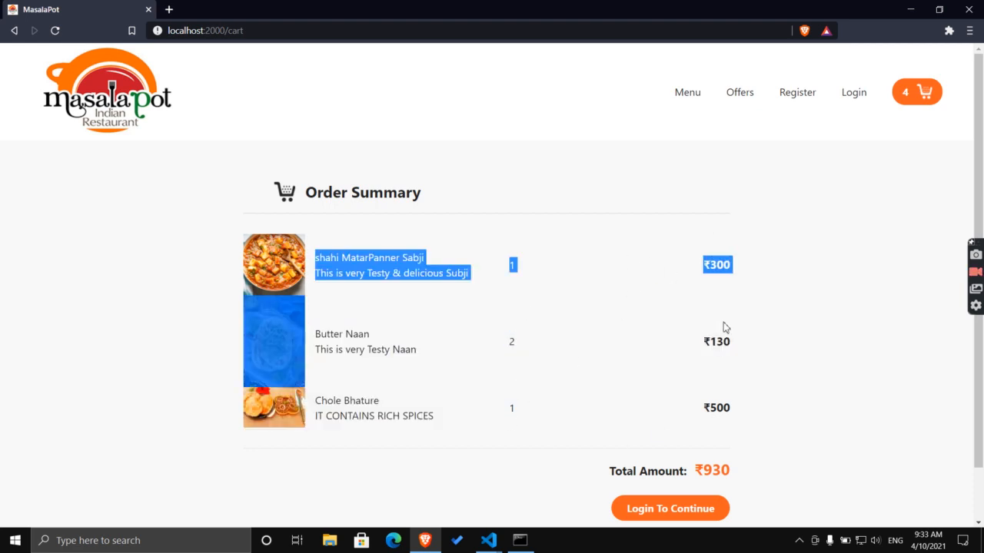
click(729, 420)
Check the ₹930 total and proceed to checkout via Login To Continue.
scroll(710, 392, down, 1)
double_click(703, 410)
click(749, 404)
scroll(707, 273, up, 1)
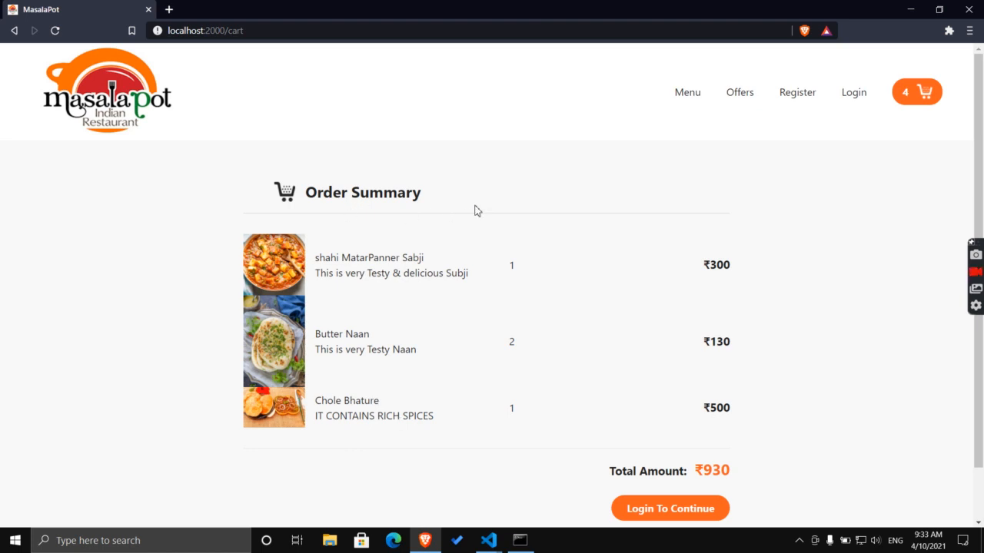
scroll(531, 277, down, 1)
click(639, 453)
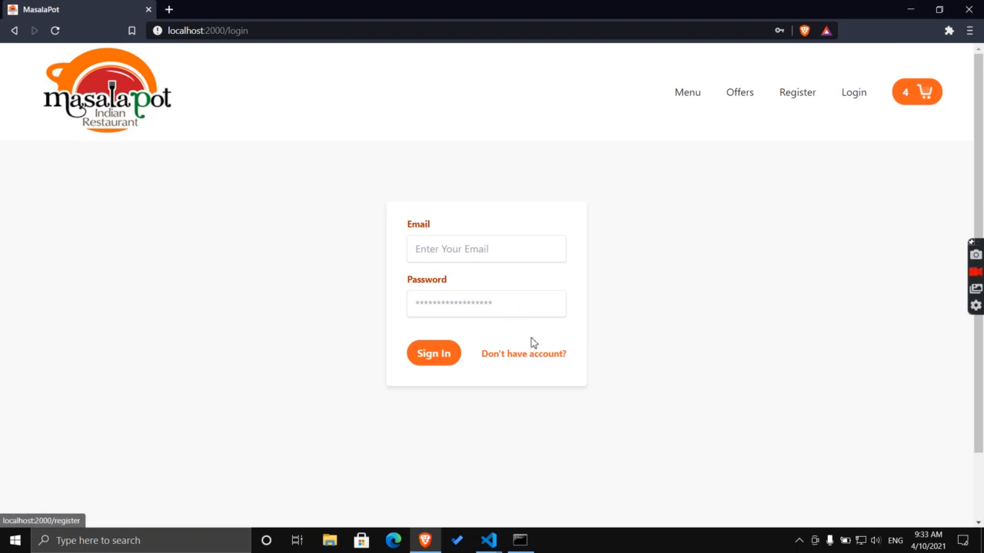
Go to the registration form and enter the customer's full name.
click(538, 356)
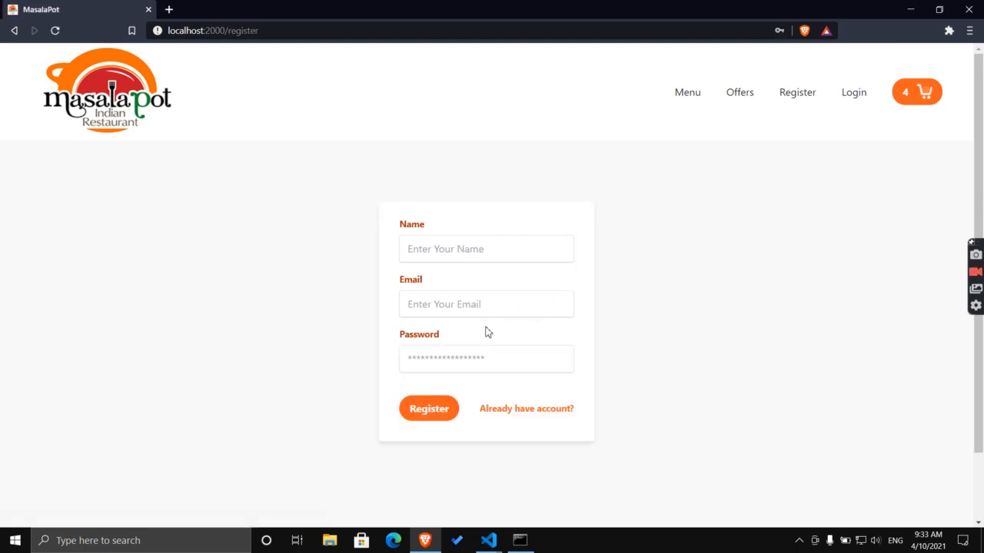
click(431, 252)
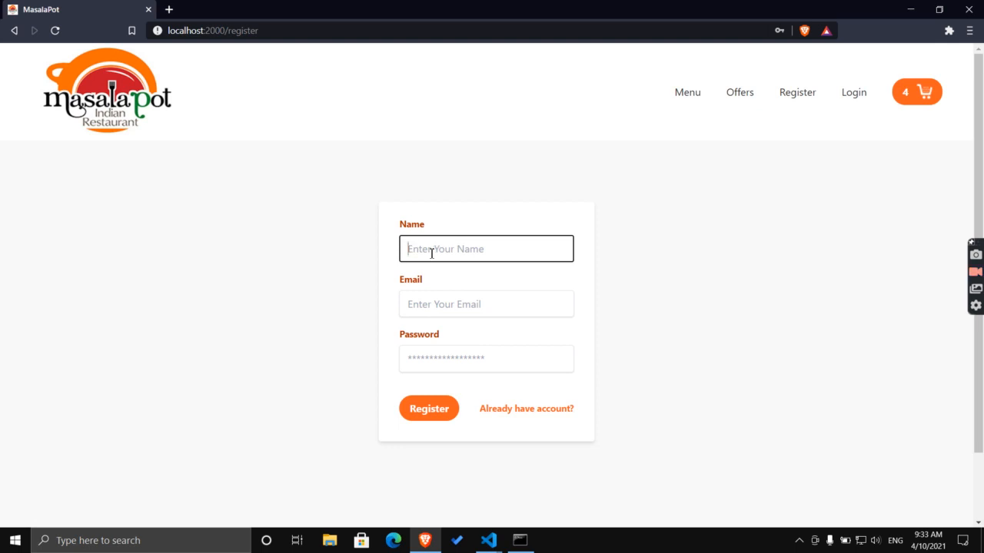
key(BackSpace)
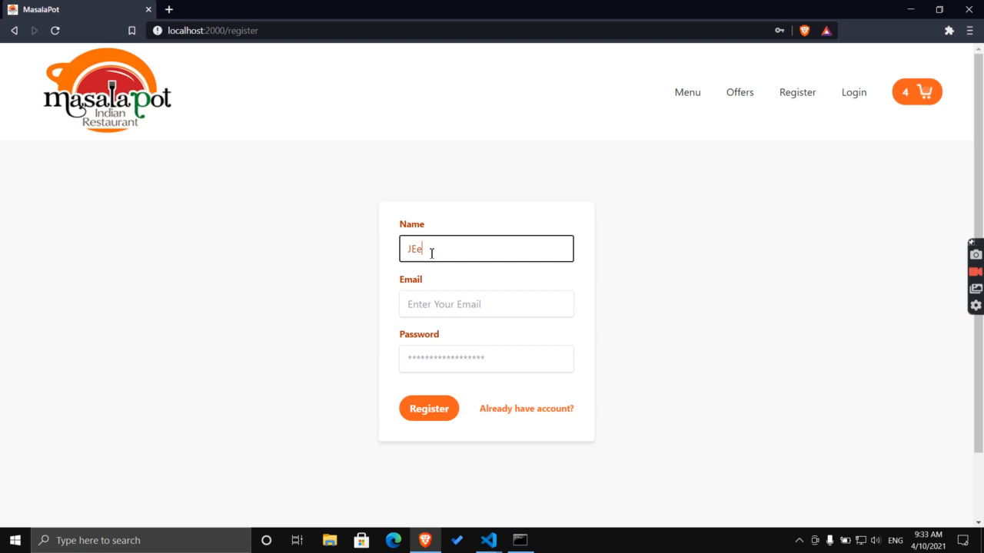
key(BackSpace)
key(BackSpace)
key(Tab)
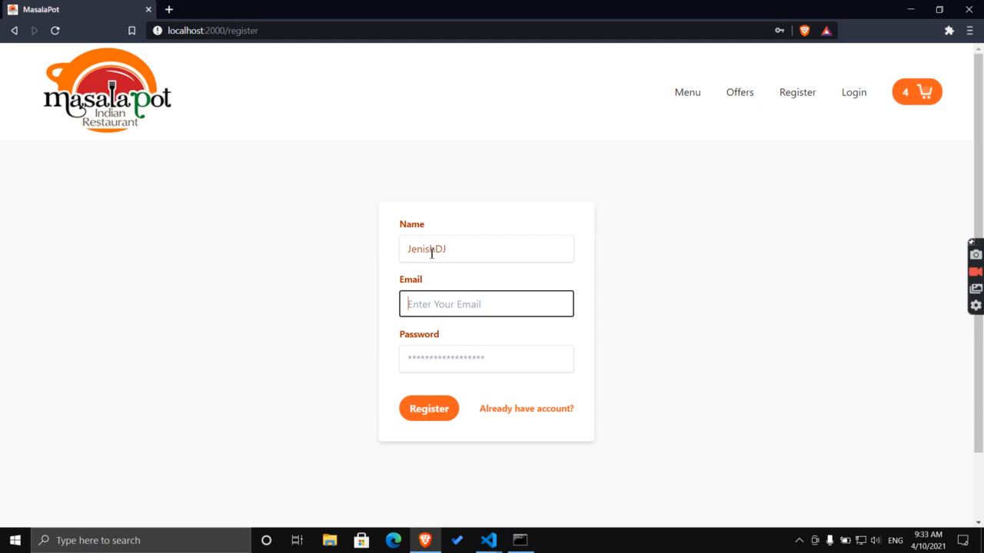
Enter the customer's e-mail and a password, then submit the registration.
text(d)
key(BackSpace)
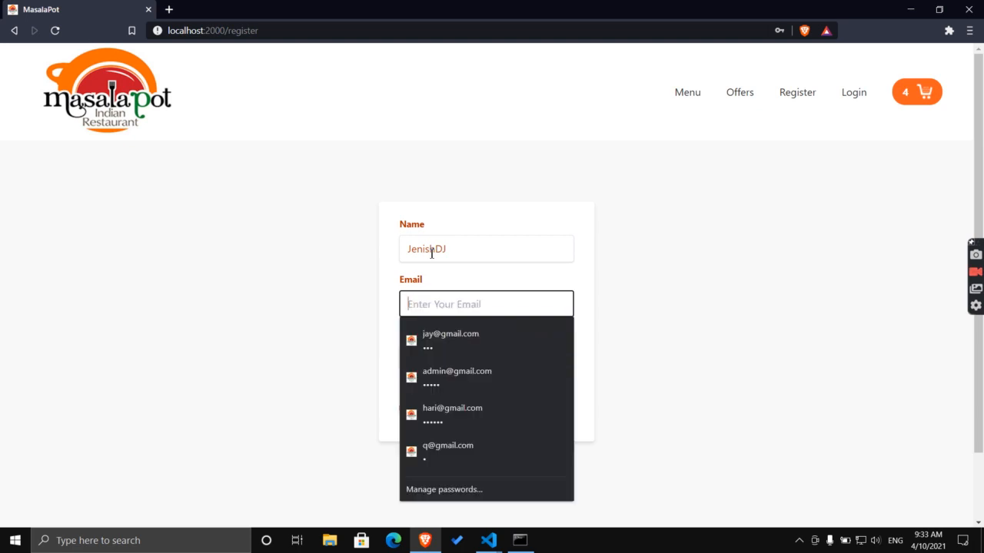
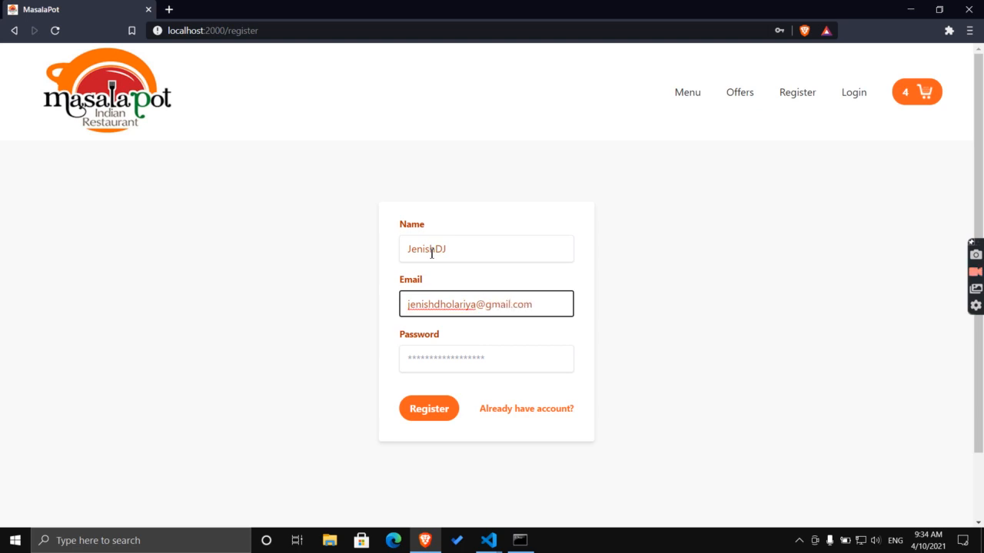
key(Tab)
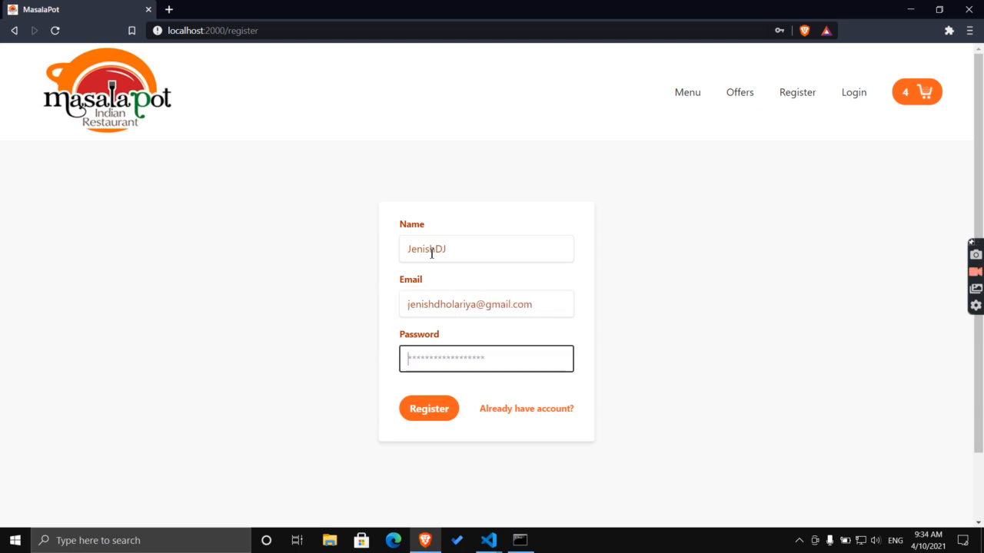
text(j)
click(433, 413)
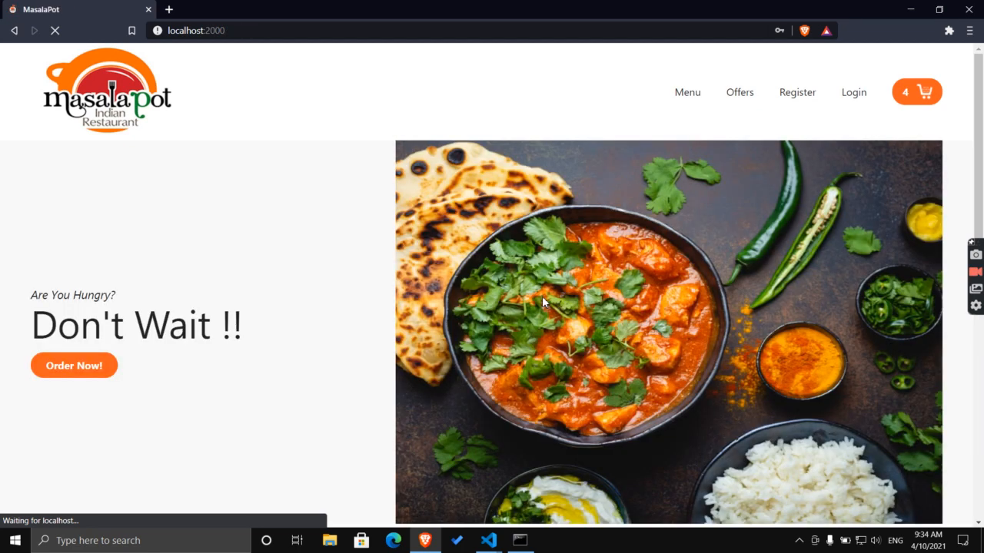
Save the password in the browser and go from the cart to the login page.
click(757, 140)
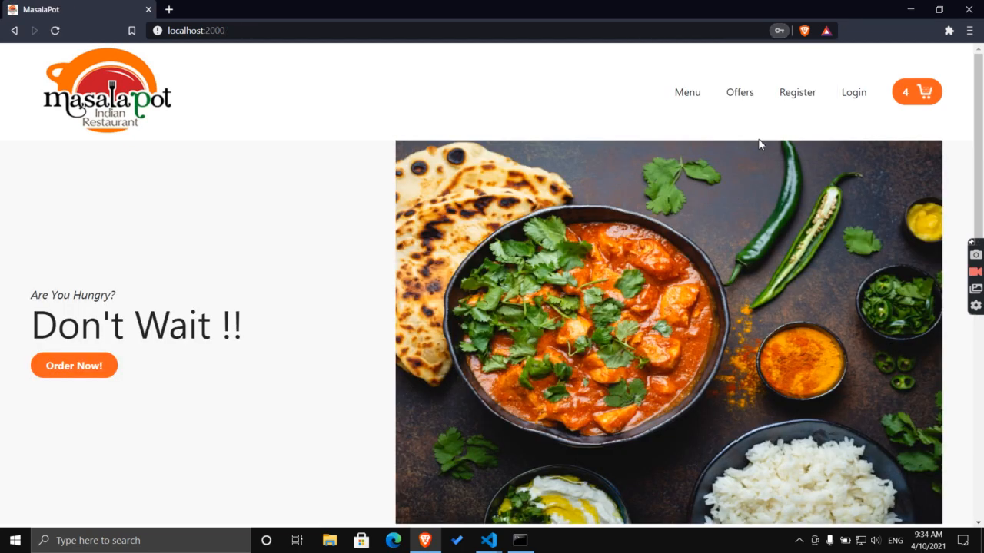
click(895, 98)
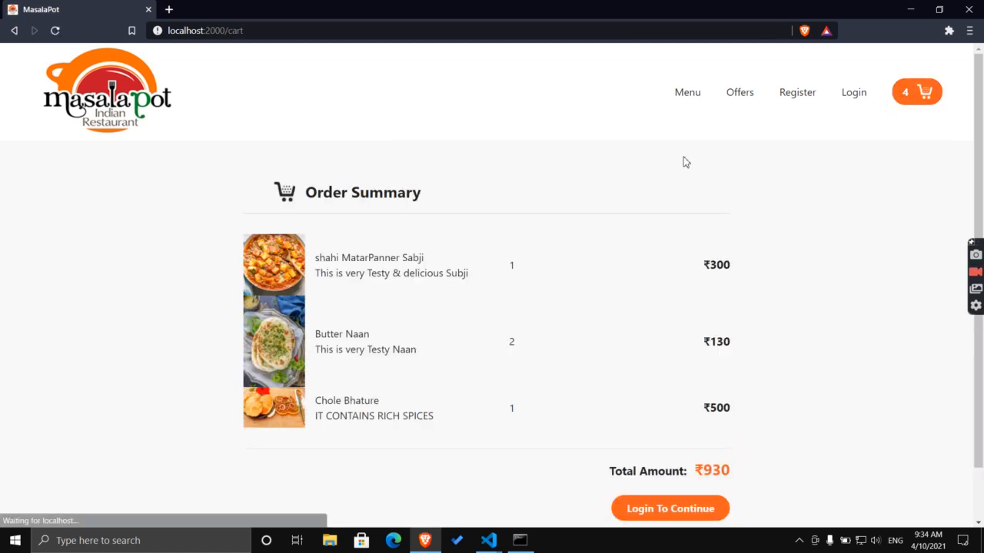
scroll(695, 177, down, 2)
click(688, 451)
Sign in with the saved customer login and return to the cart.
click(441, 246)
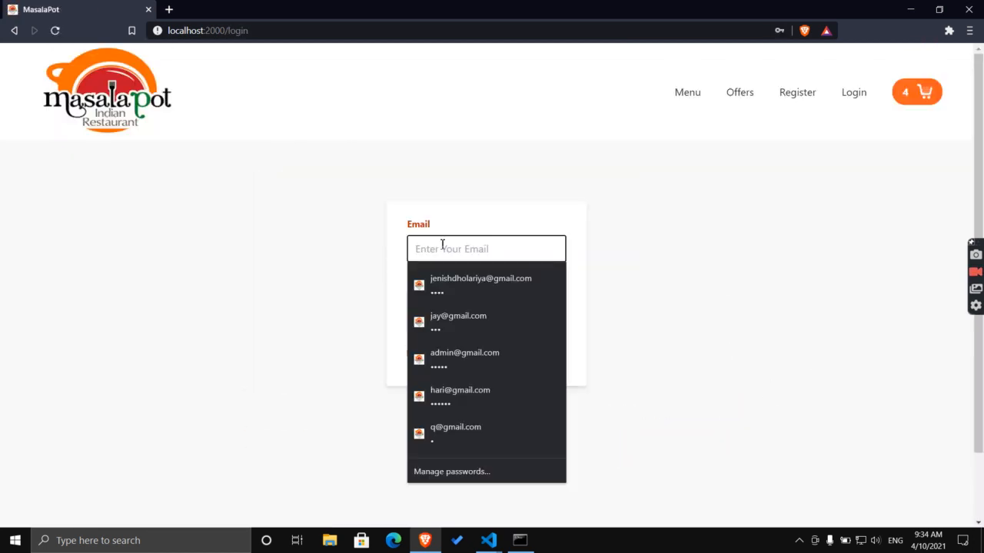
click(453, 286)
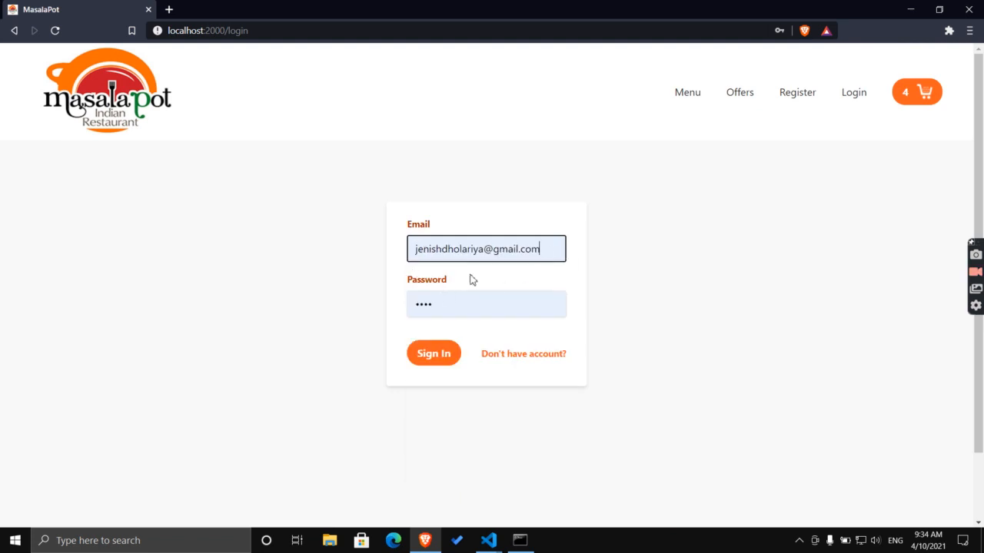
click(445, 355)
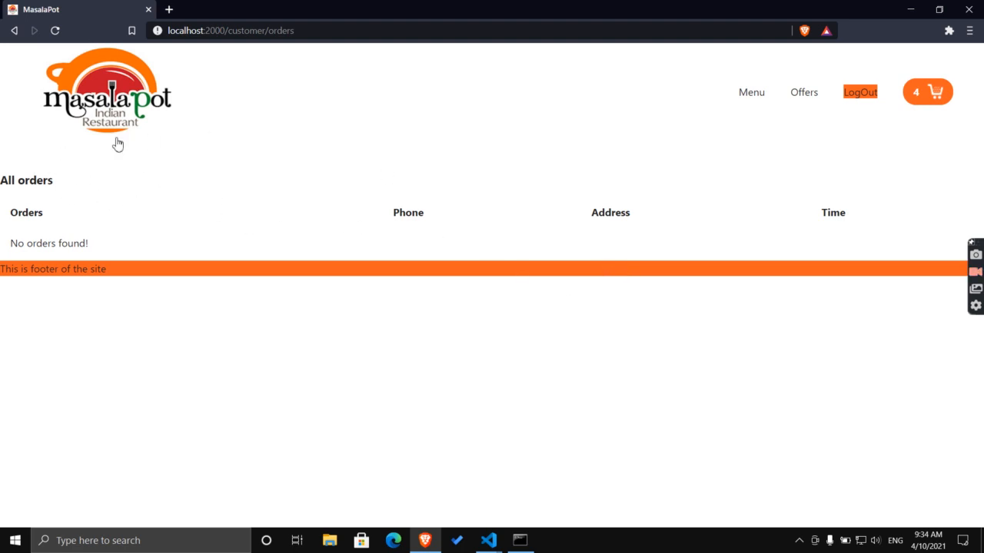
drag(8, 175, 79, 198)
click(86, 201)
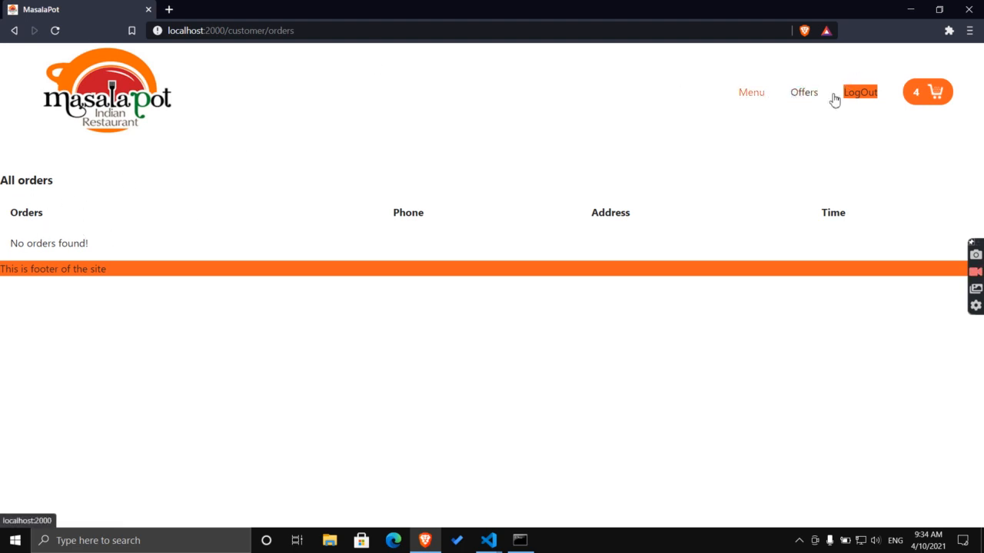
click(914, 94)
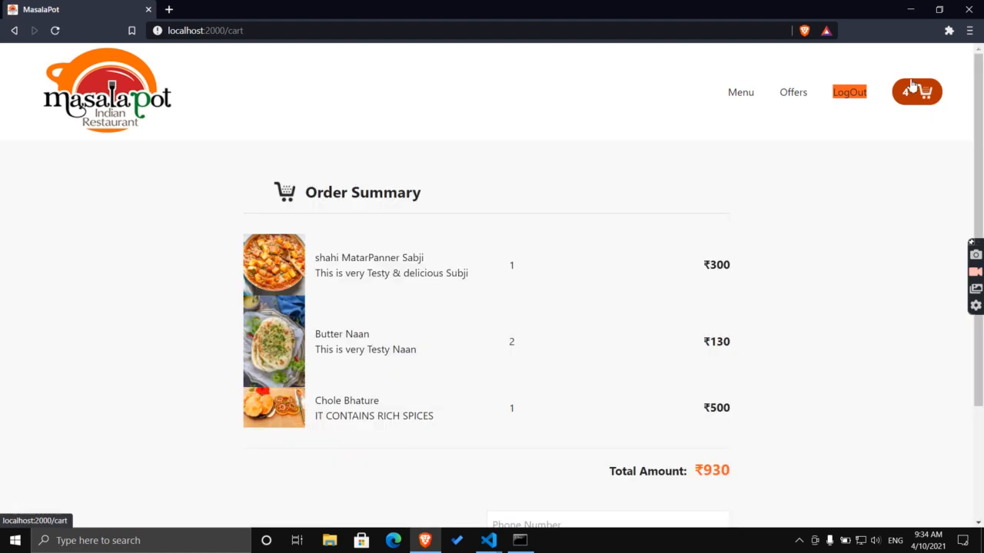
Autofill the delivery phone number and address, then place the ₹930 order.
click(914, 92)
scroll(526, 239, down, 2)
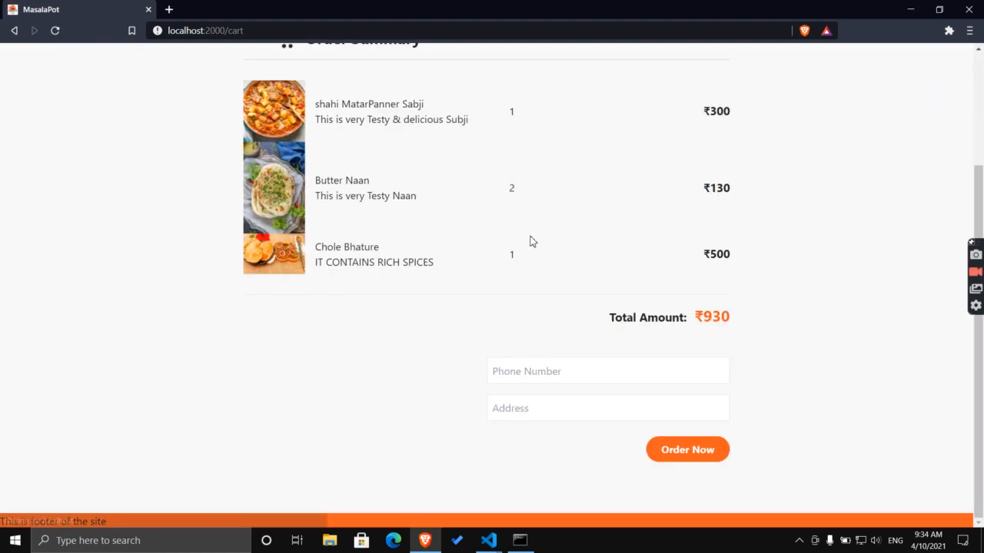
scroll(582, 166, down, 2)
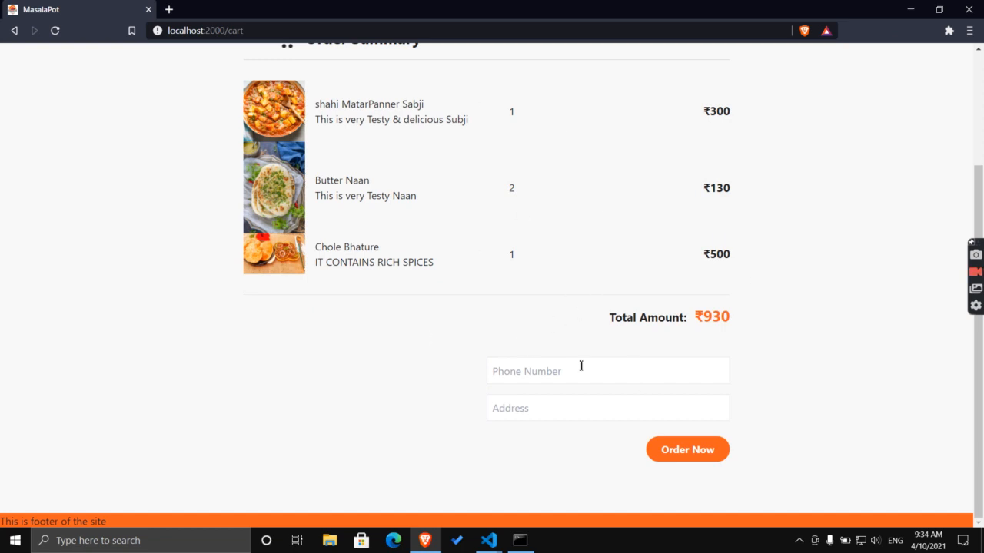
click(572, 374)
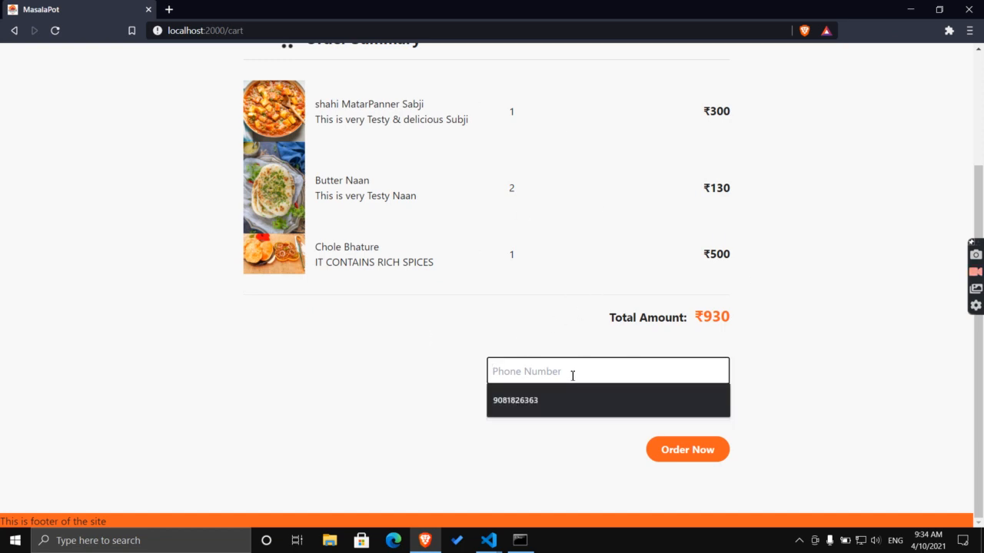
click(564, 401)
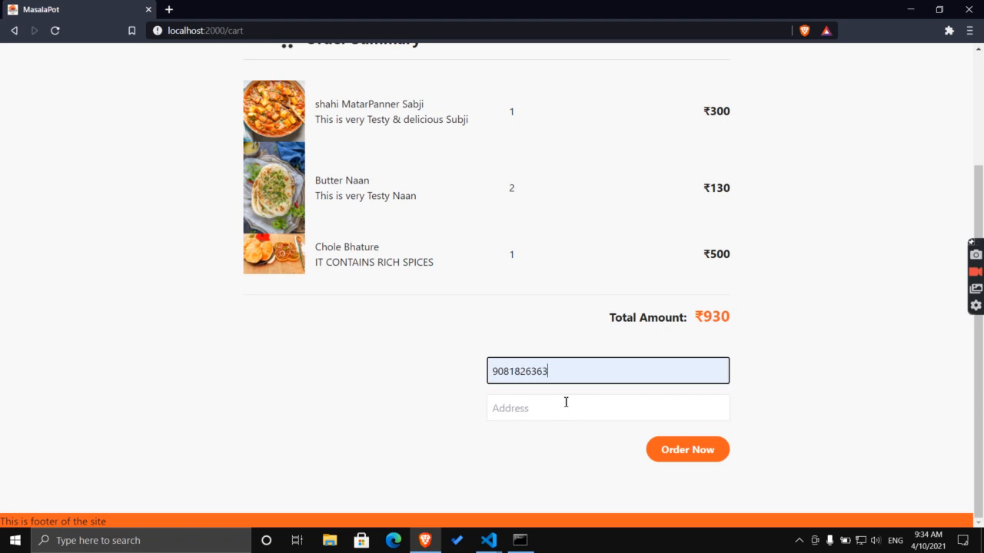
click(566, 402)
click(571, 464)
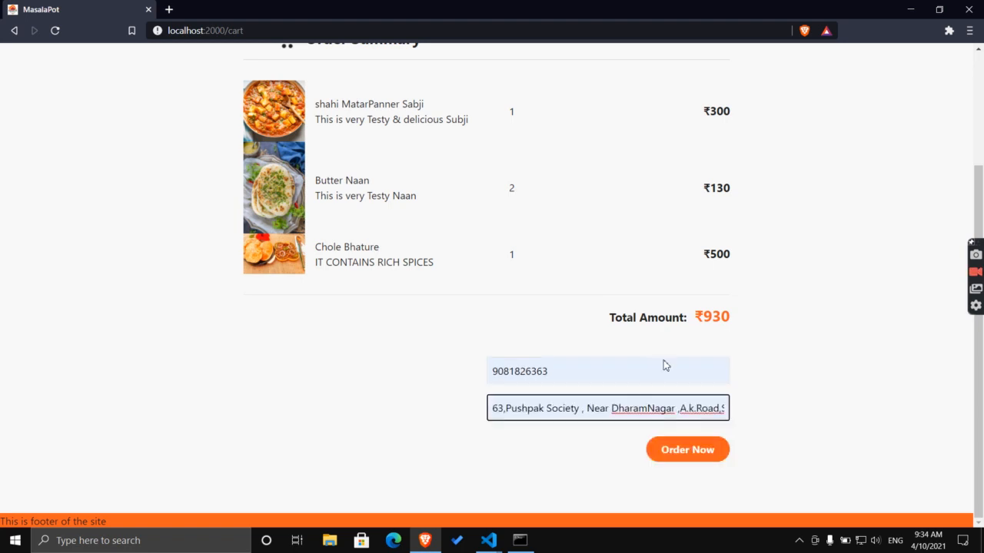
click(688, 450)
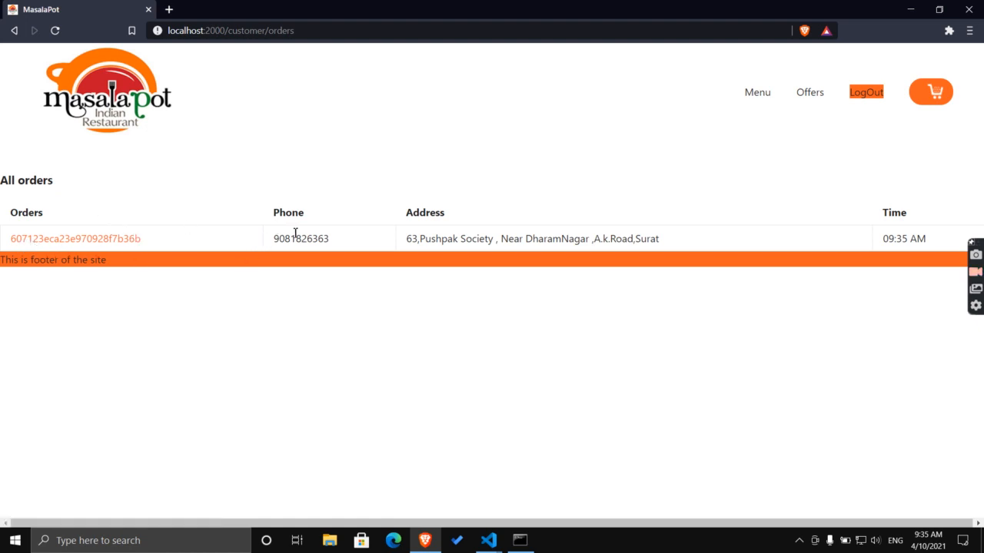
Review the new order's row and its 09:35 AM time, then return to the home page.
drag(511, 227, 586, 224)
click(900, 231)
drag(882, 238, 930, 244)
click(778, 291)
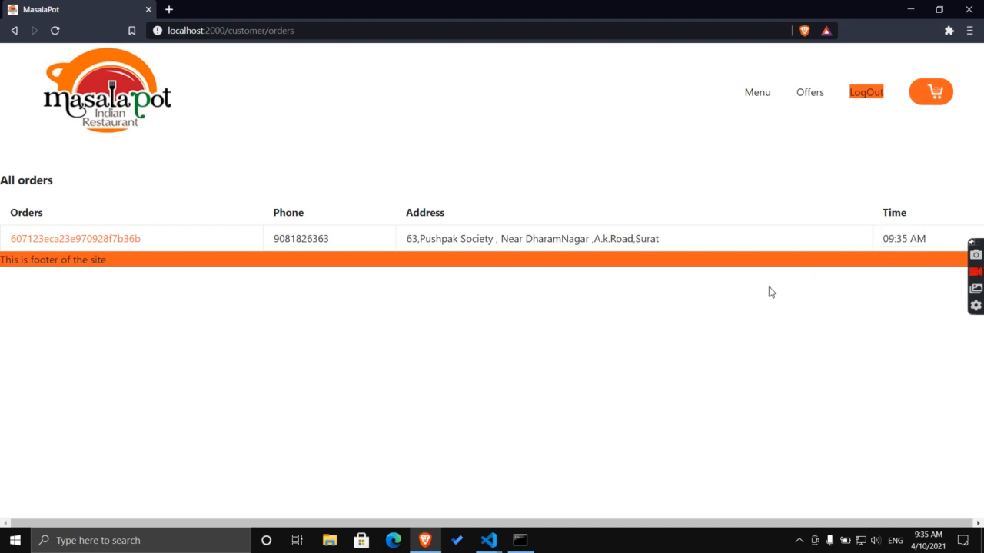
click(758, 95)
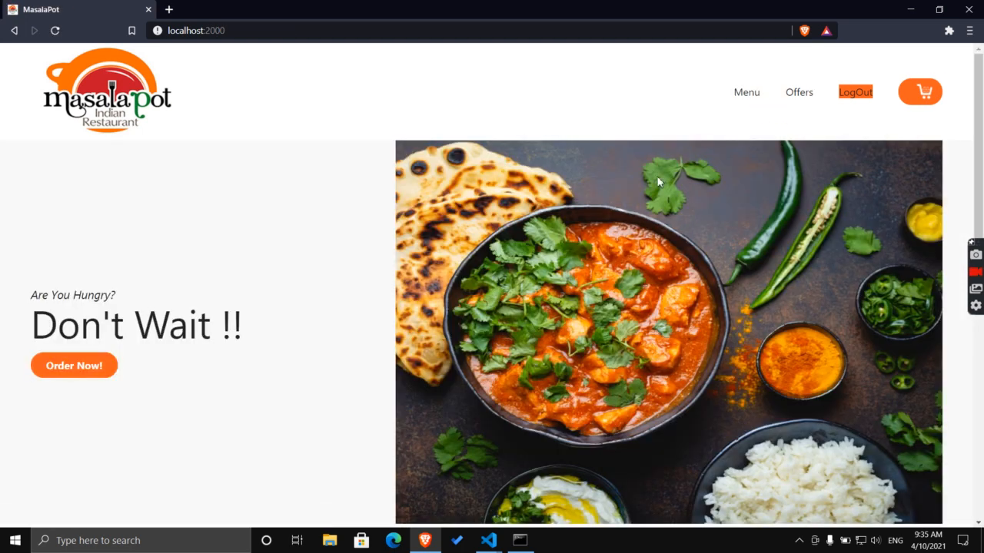
scroll(649, 169, down, 2)
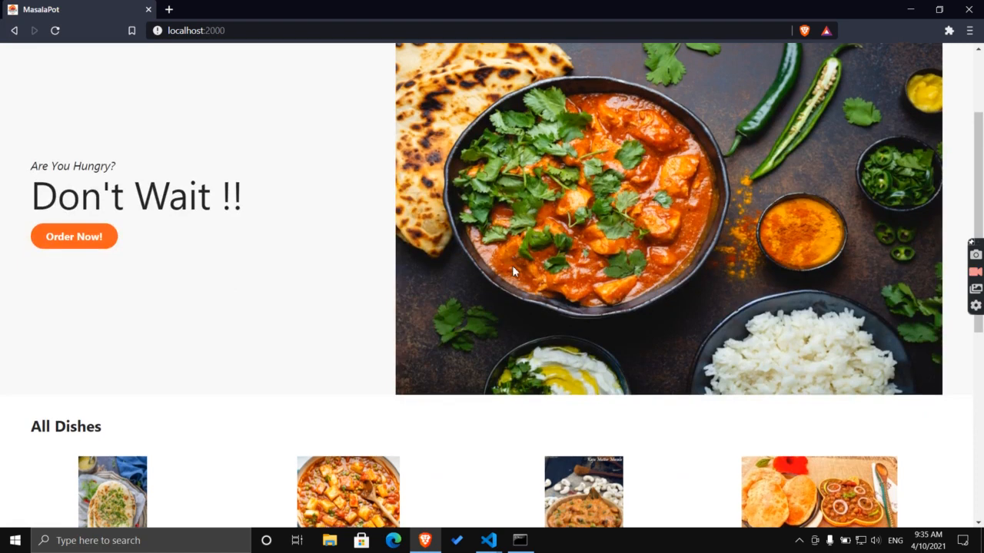
Add shahi MatarPanner Sabji, Chole Bhature, Sarso Da Sag Makke Ki Roti and Butter Roti to the cart.
scroll(512, 265, down, 5)
scroll(698, 195, up, 3)
scroll(697, 195, up, 3)
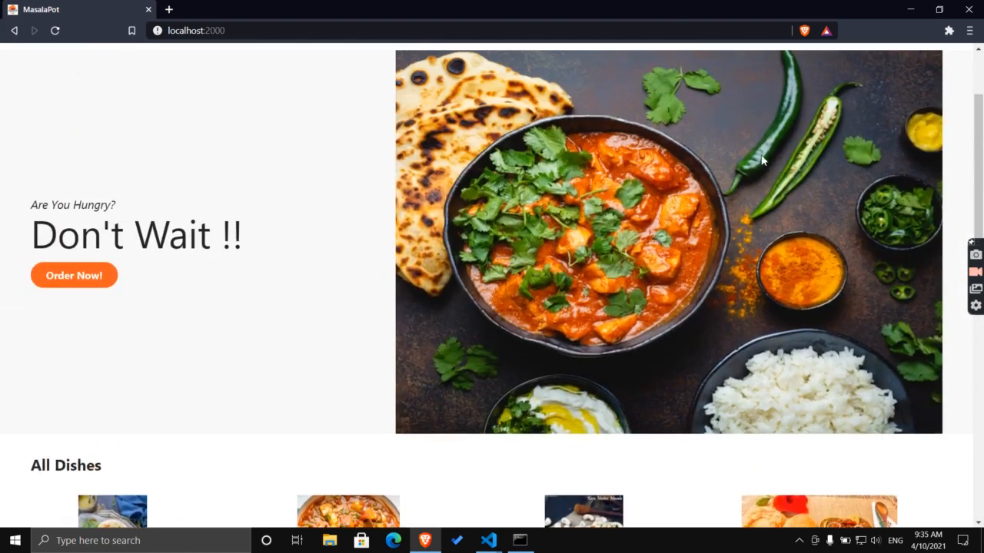
scroll(730, 142, down, 2)
scroll(654, 153, up, 3)
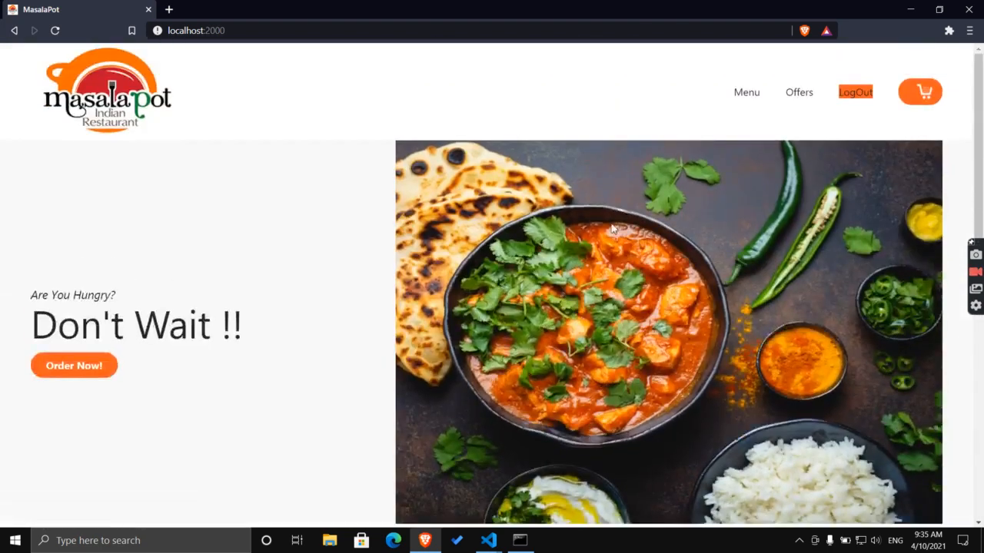
scroll(596, 219, down, 3)
scroll(607, 213, down, 5)
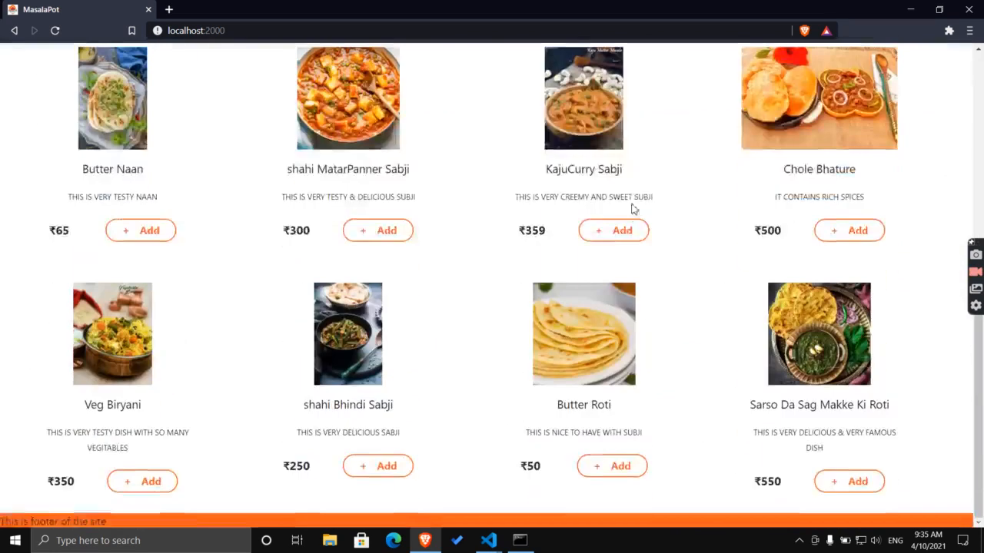
click(391, 232)
click(866, 231)
click(867, 479)
click(623, 468)
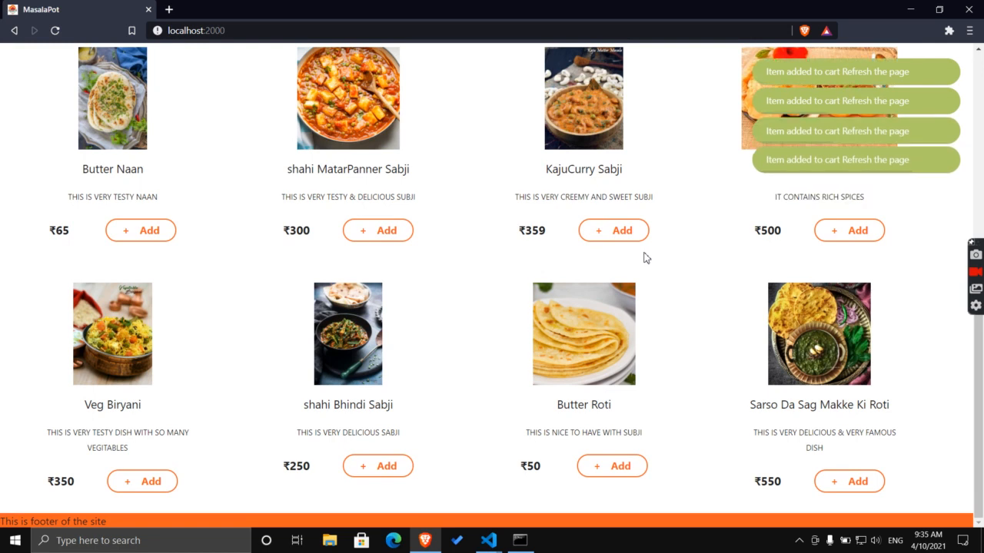
Reload the home page so the cart count updates.
scroll(645, 258, up, 4)
scroll(643, 257, up, 4)
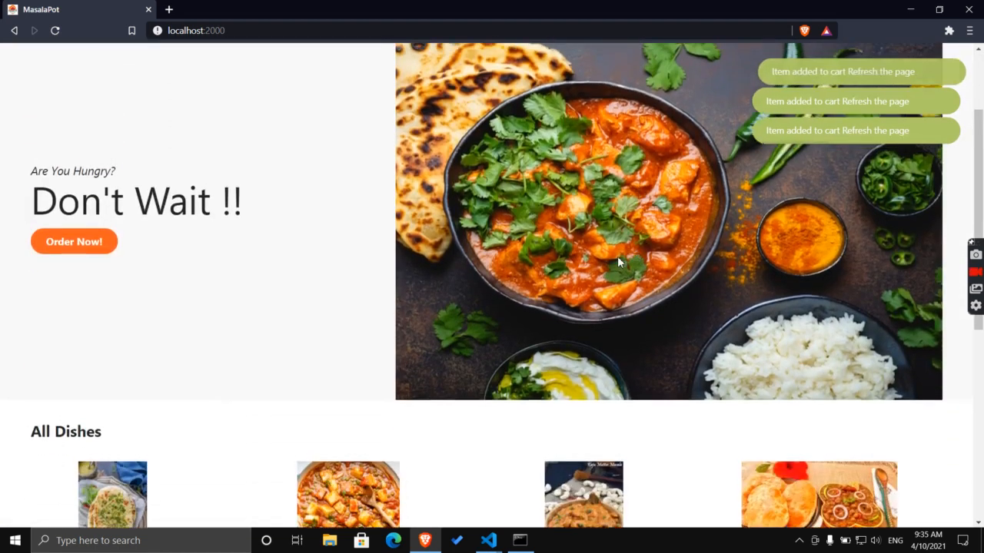
click(133, 86)
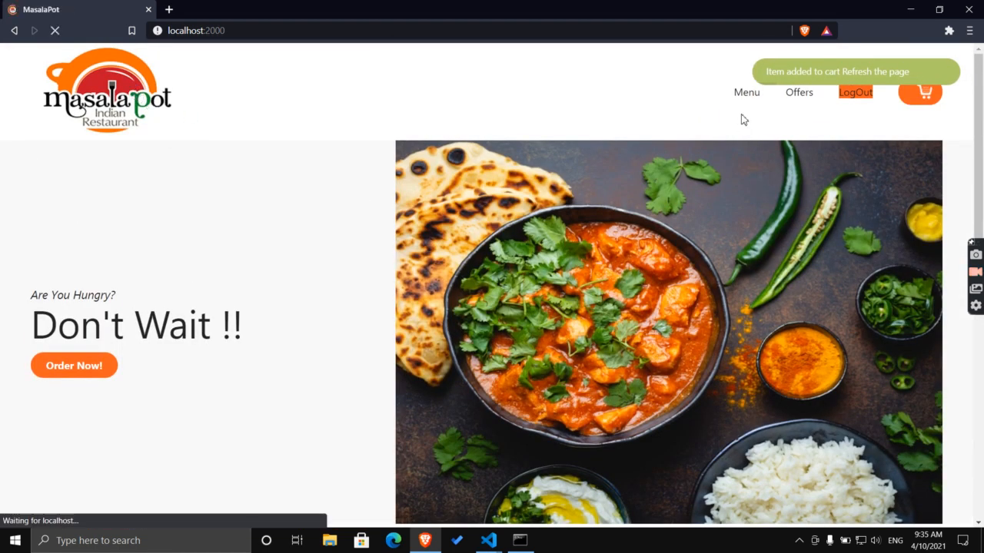
In the cart, enter the customer's phone number and Vadodara delivery address, then place the ₹1500 order.
click(925, 105)
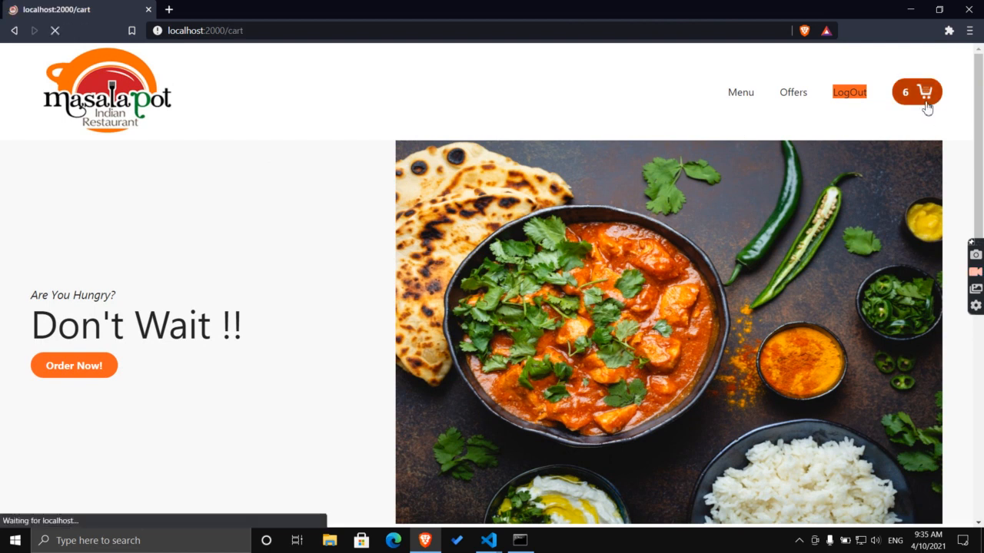
scroll(676, 190, down, 3)
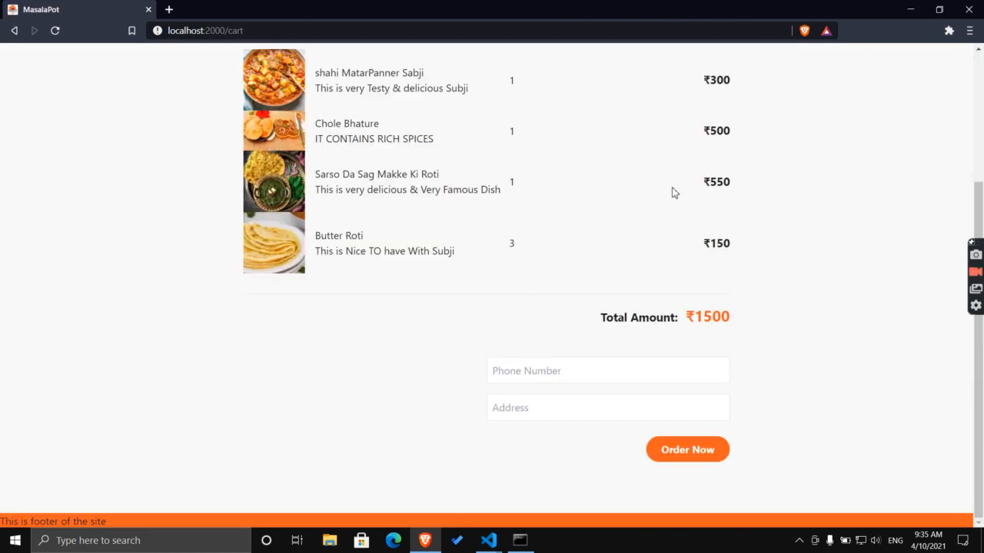
scroll(673, 192, up, 3)
scroll(669, 182, down, 3)
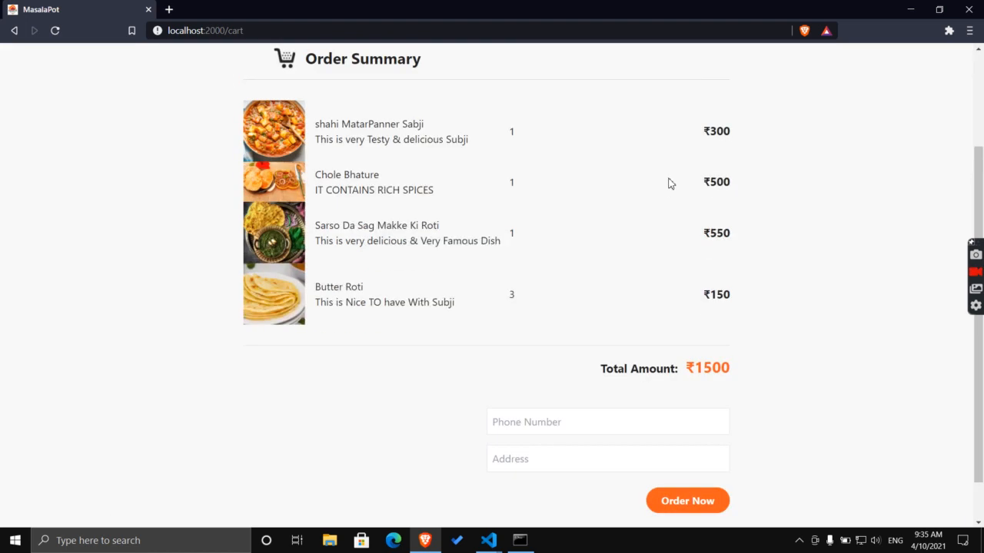
click(584, 370)
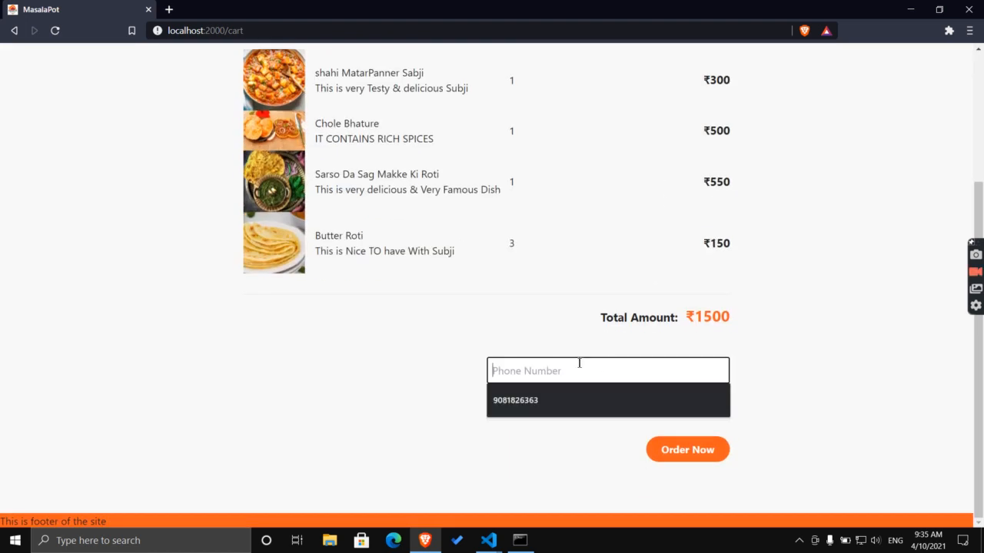
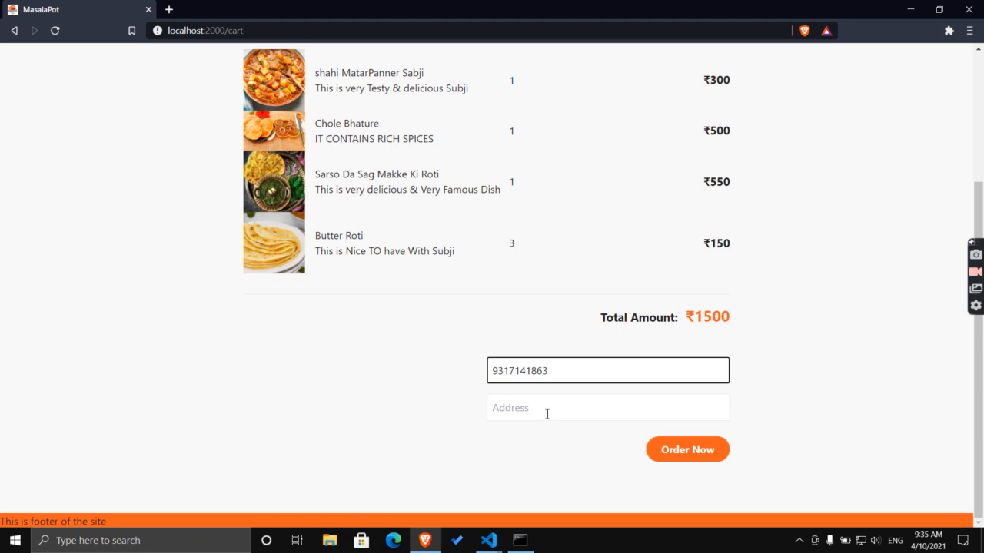
click(546, 415)
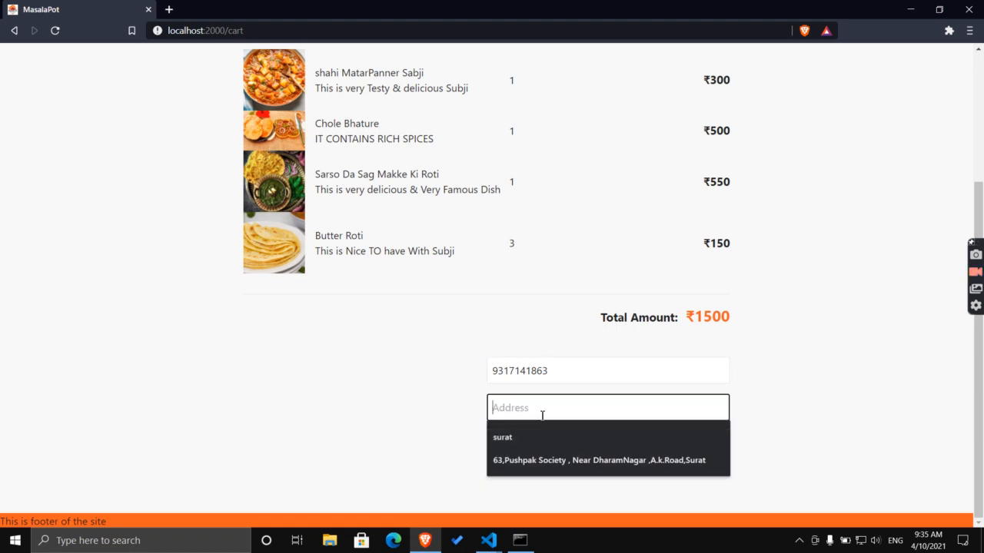
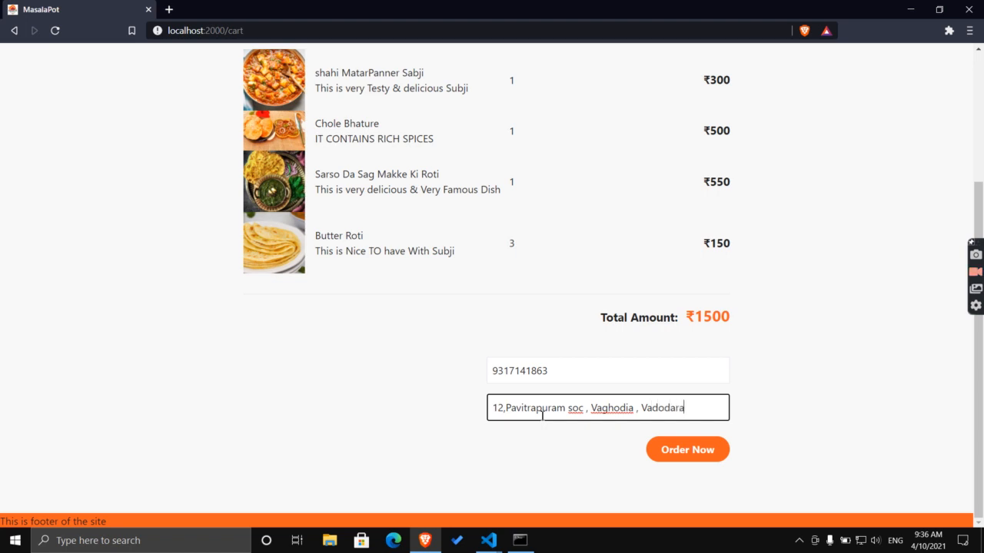
click(669, 451)
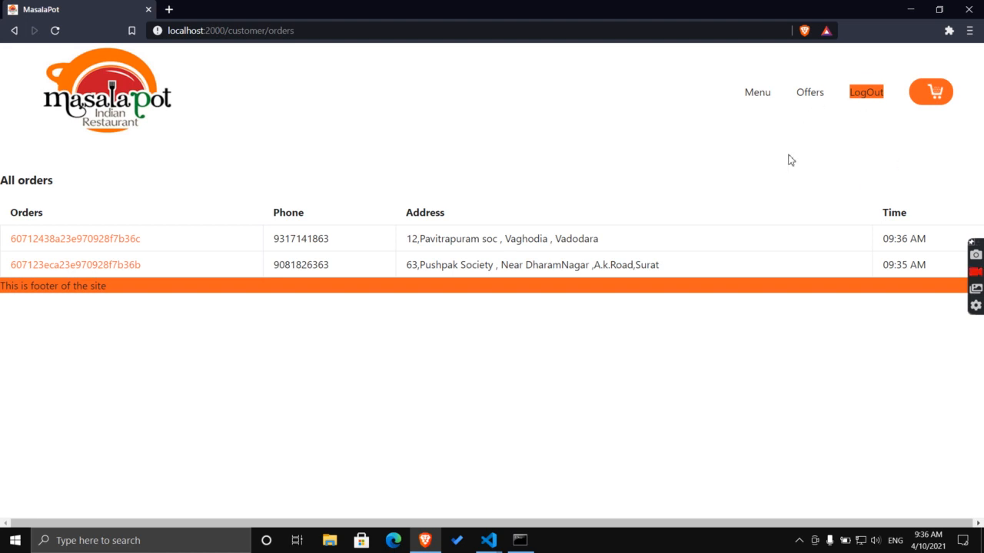
Confirm the cart is empty and return to the home page.
click(934, 103)
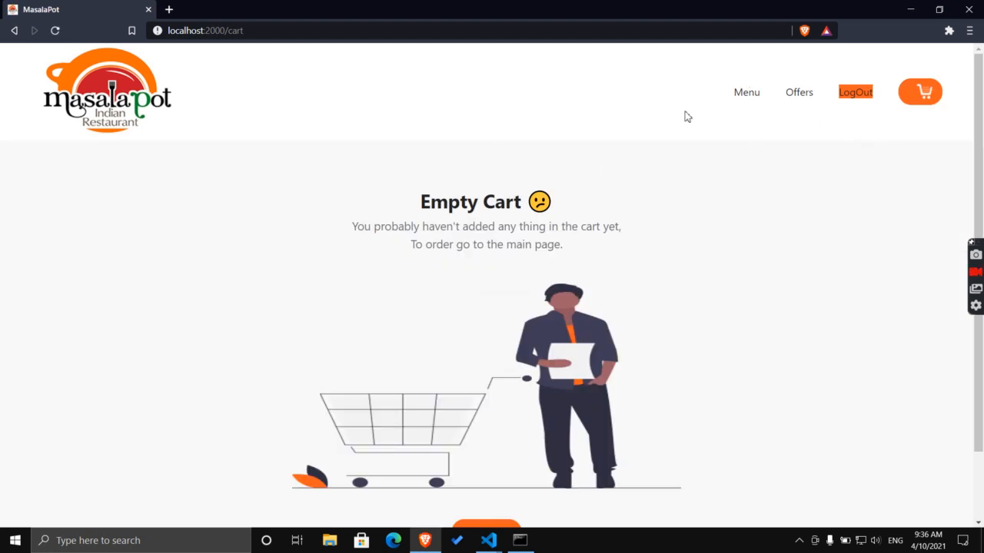
click(748, 98)
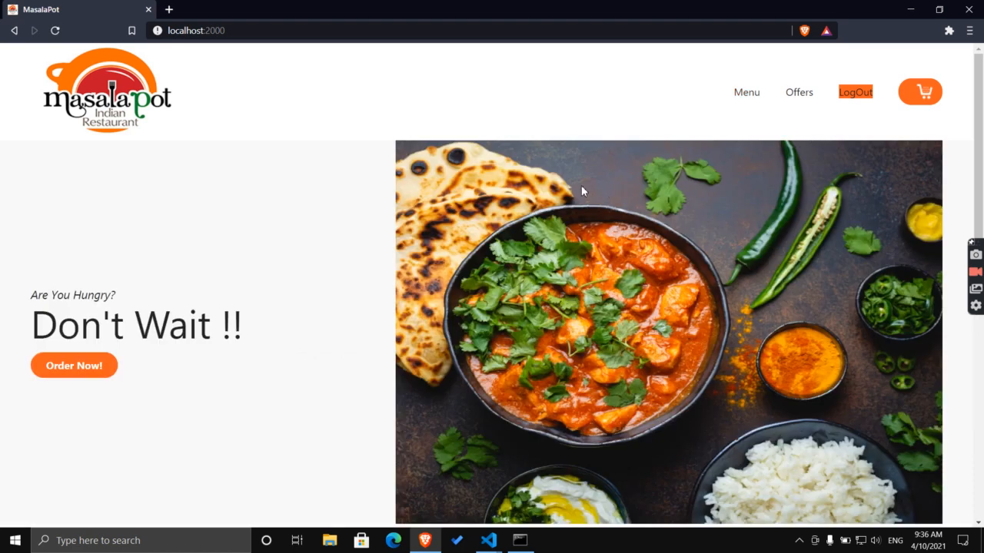
scroll(548, 171, down, 5)
scroll(547, 171, down, 3)
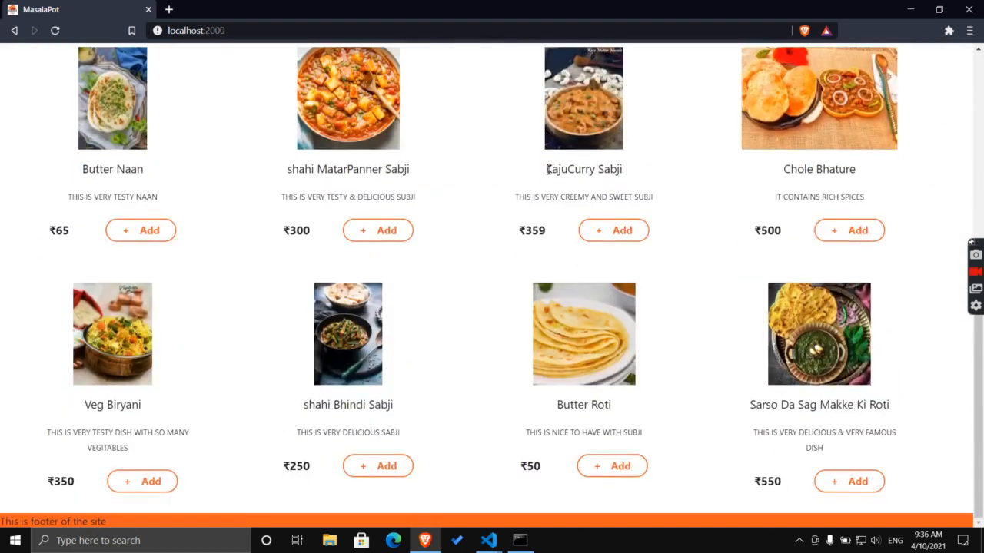
scroll(547, 171, up, 8)
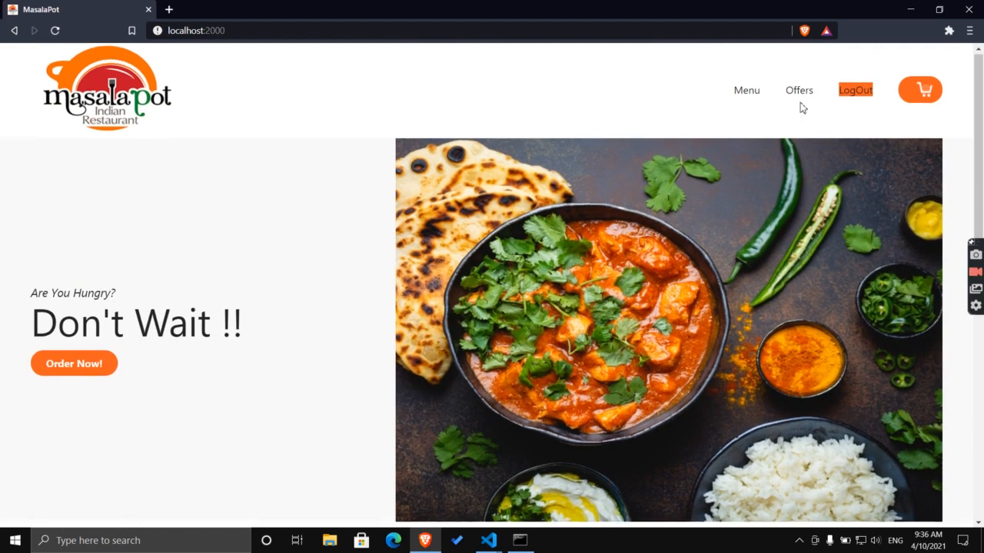
Log out and sign back in with the saved customer login.
click(852, 94)
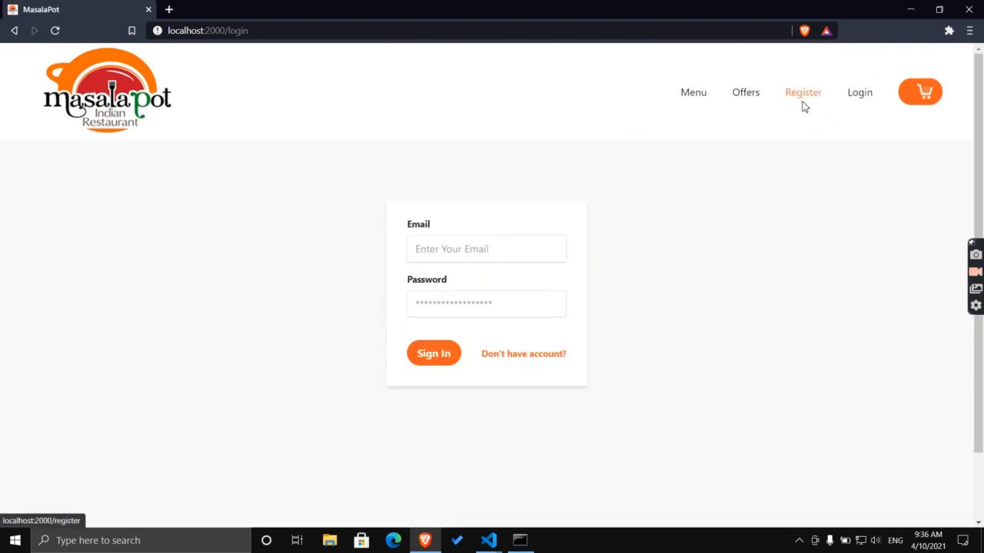
click(461, 249)
click(462, 277)
click(431, 349)
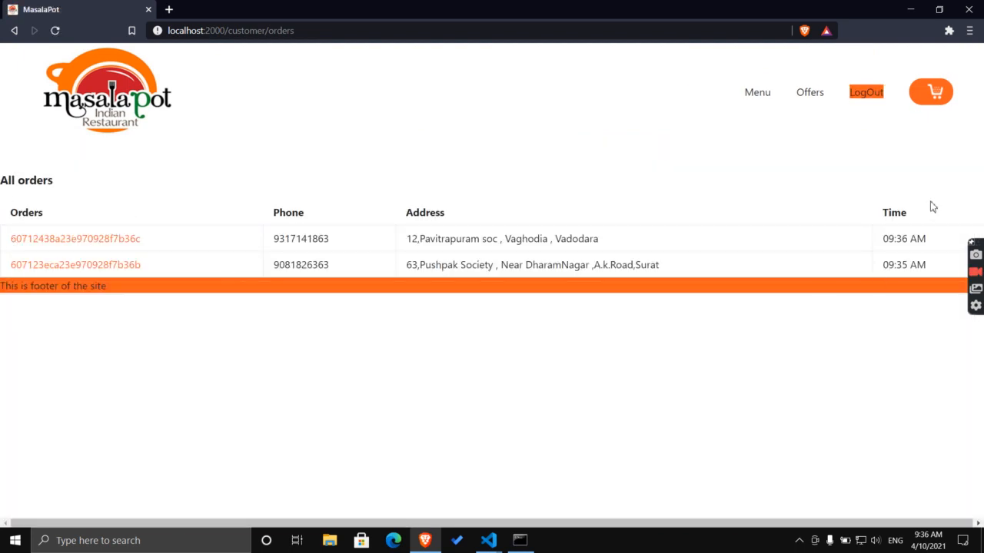
click(108, 238)
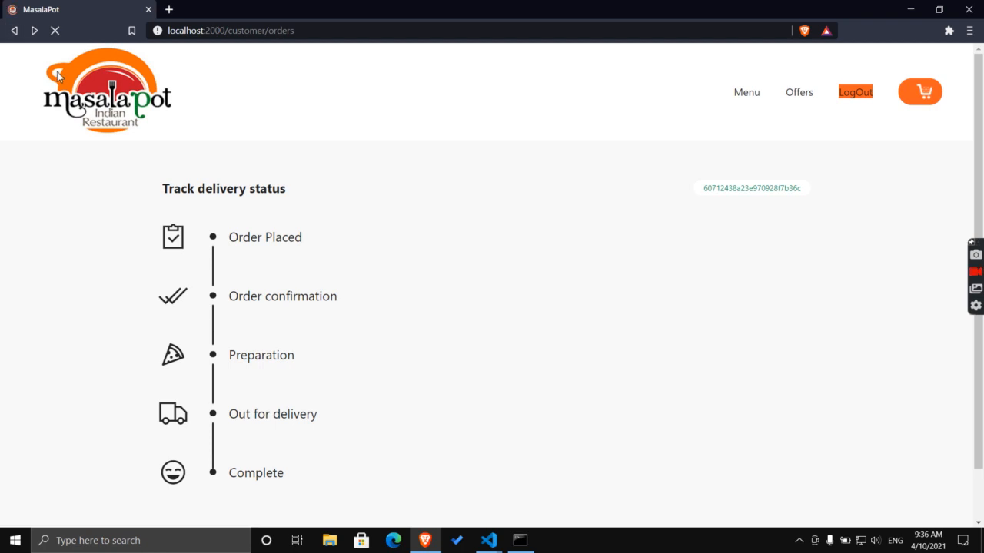
click(13, 30)
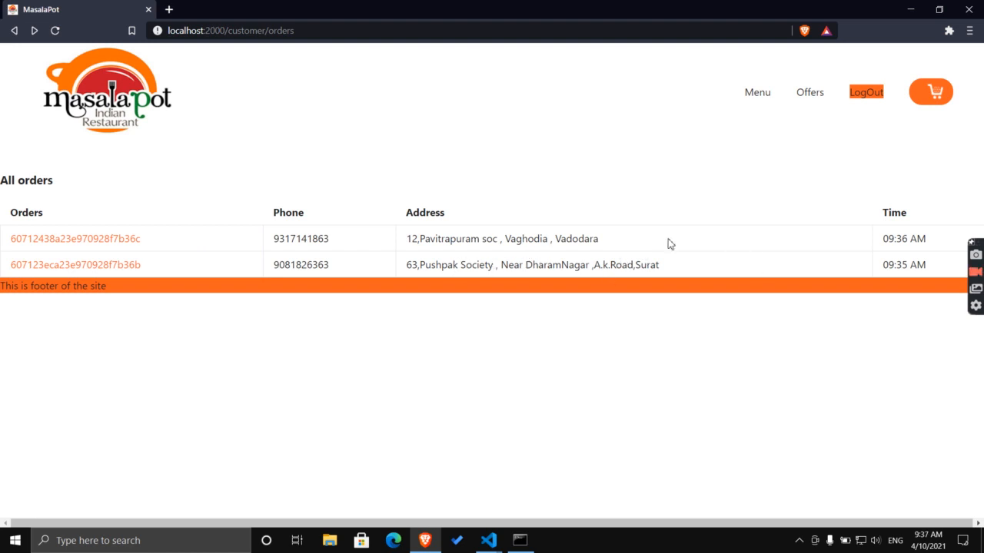
drag(895, 239, 892, 270)
Log out of the customer account and sign in with the saved admin credentials.
click(878, 92)
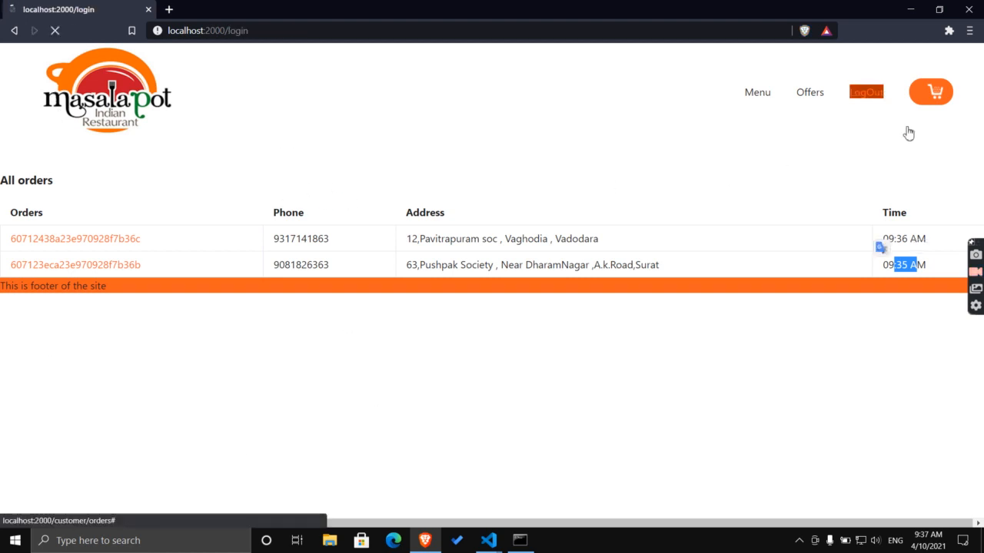
click(464, 257)
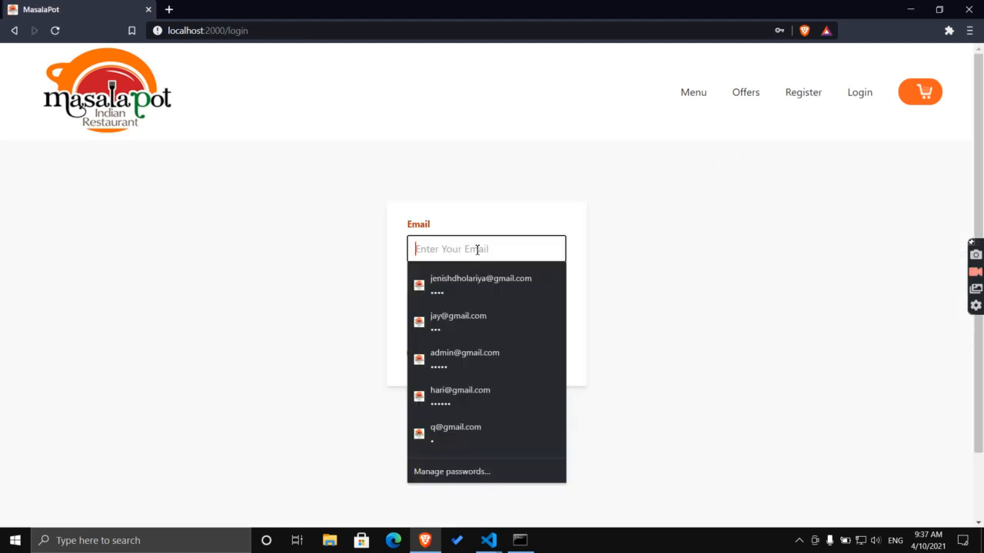
click(488, 354)
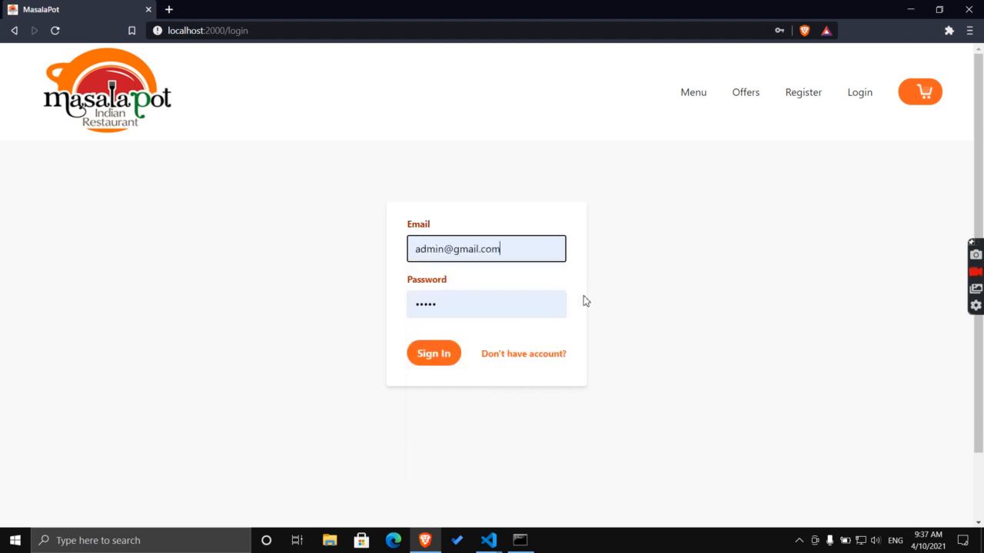
click(439, 355)
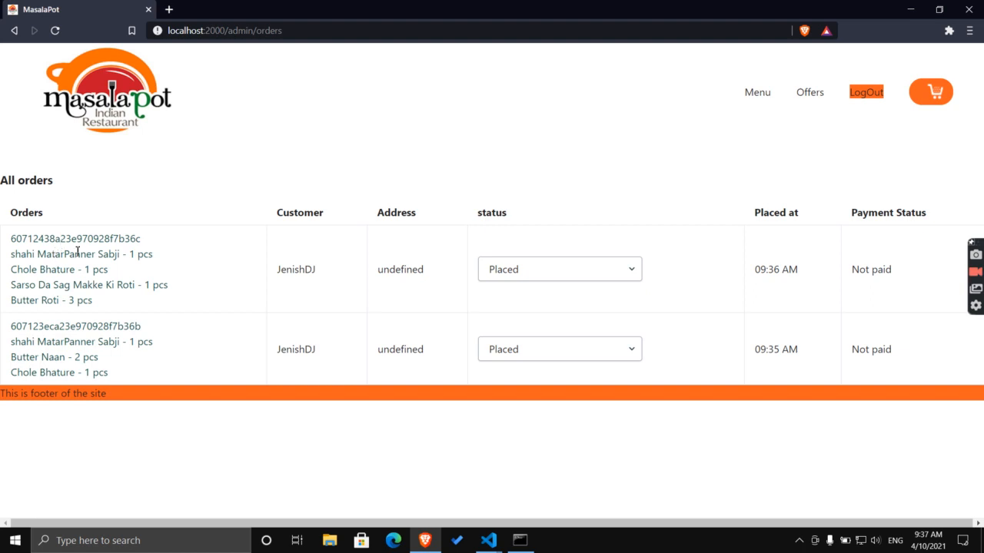
Review the first order's items, delivery address and placed time in the admin table.
drag(13, 257, 108, 268)
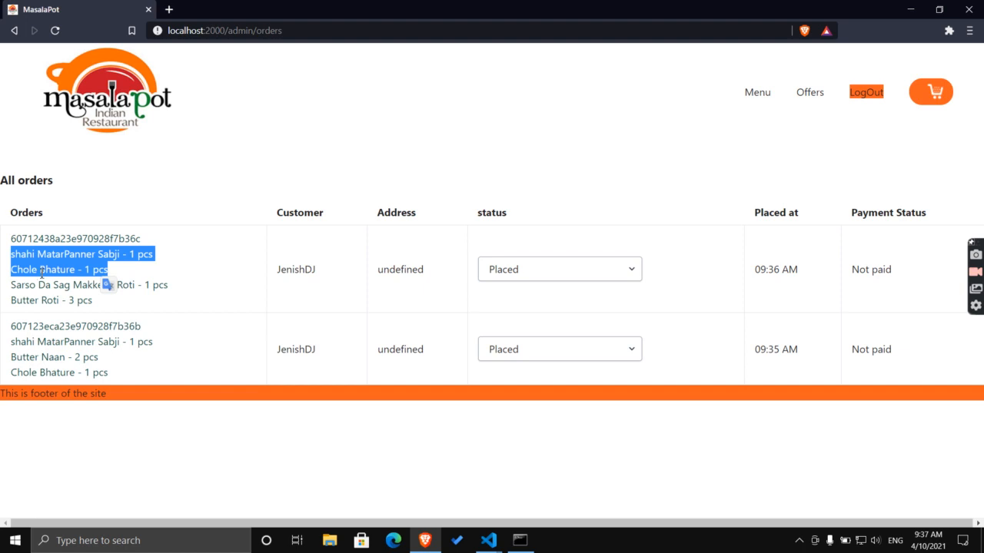
click(86, 291)
click(32, 295)
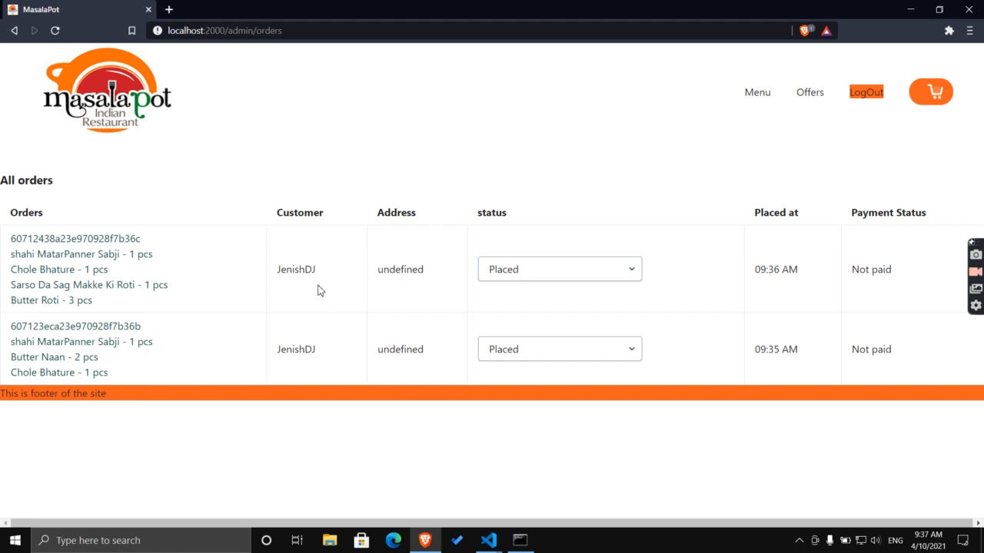
drag(377, 269, 389, 270)
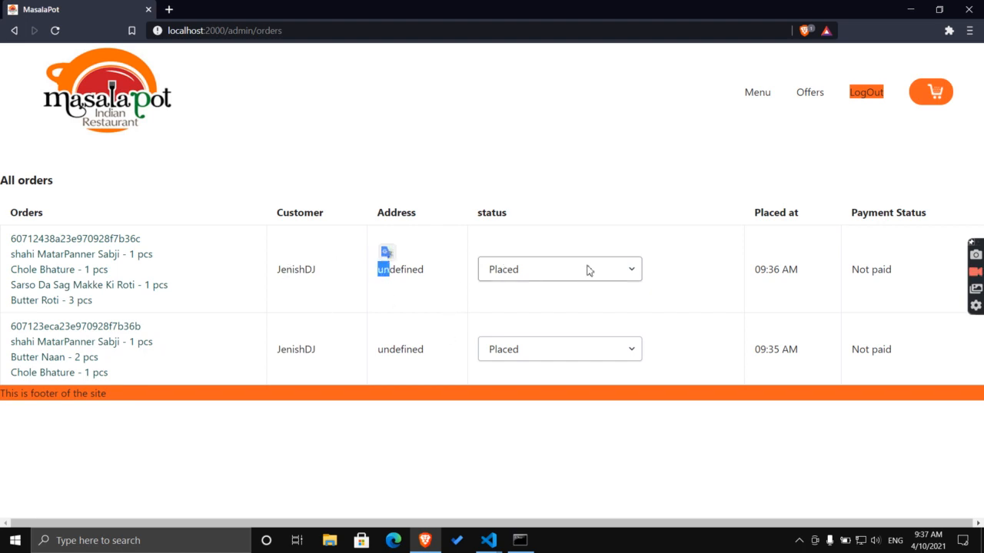
click(615, 274)
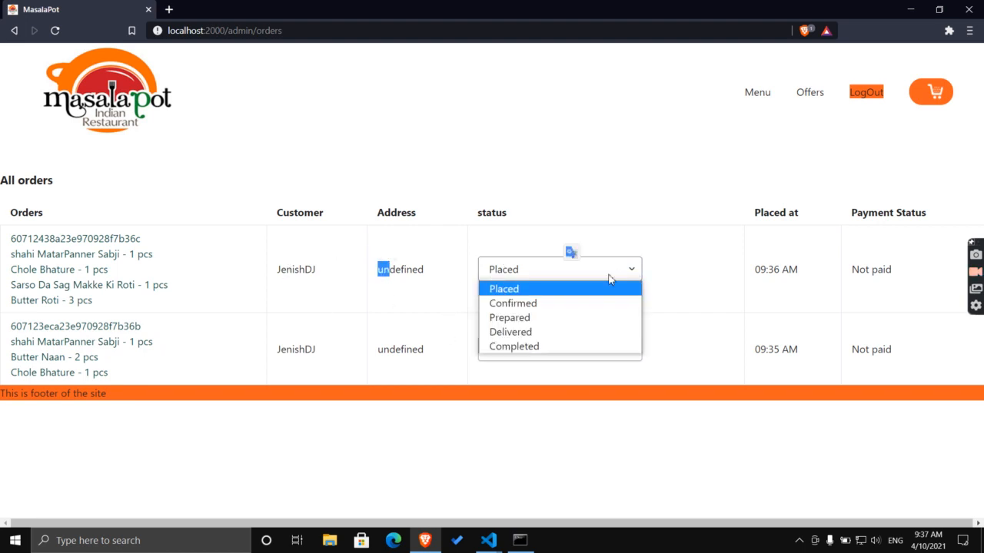
drag(765, 277, 848, 275)
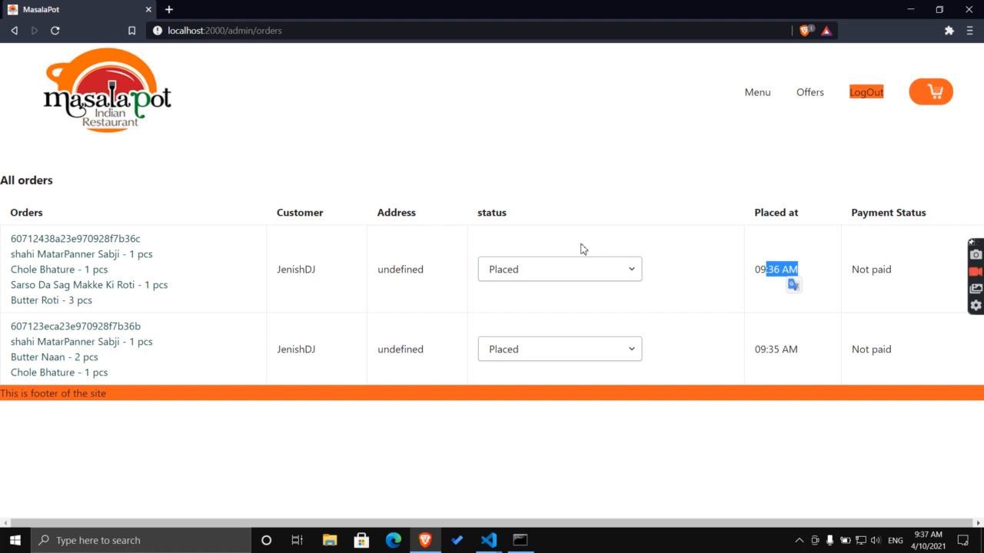
Change both orders' status from Placed to Confirmed.
click(582, 269)
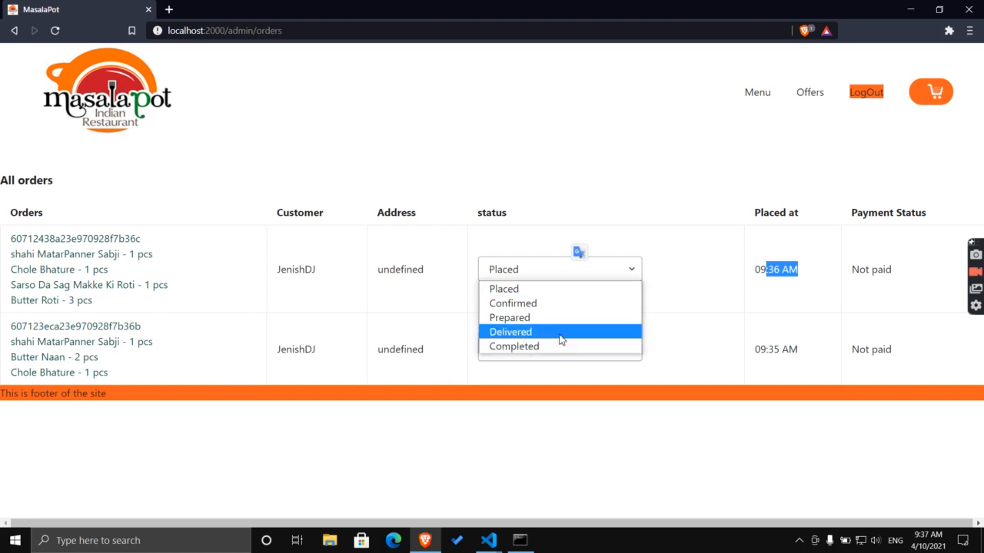
click(553, 305)
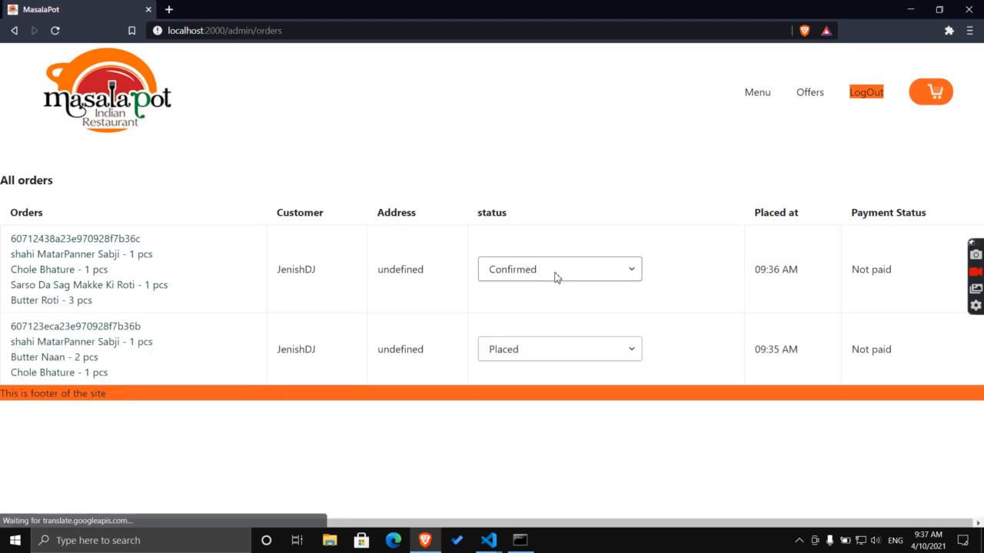
click(543, 343)
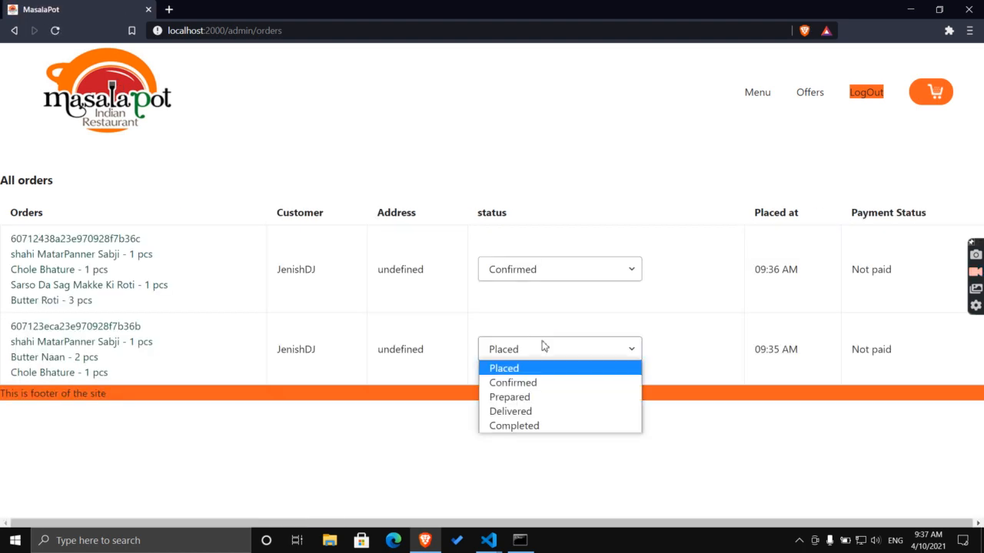
click(539, 382)
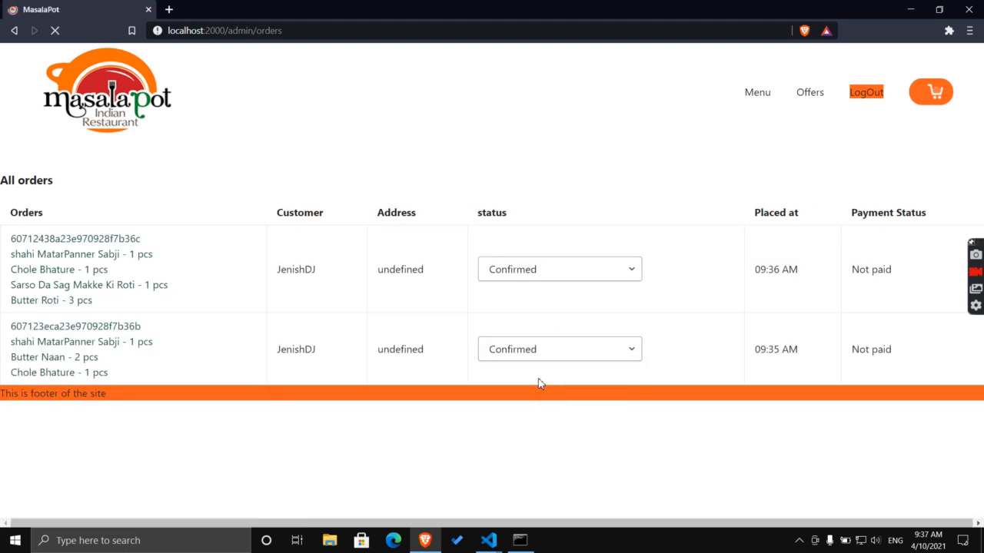
Set both orders' status to Delivered and sign out of the admin account.
click(531, 276)
click(528, 332)
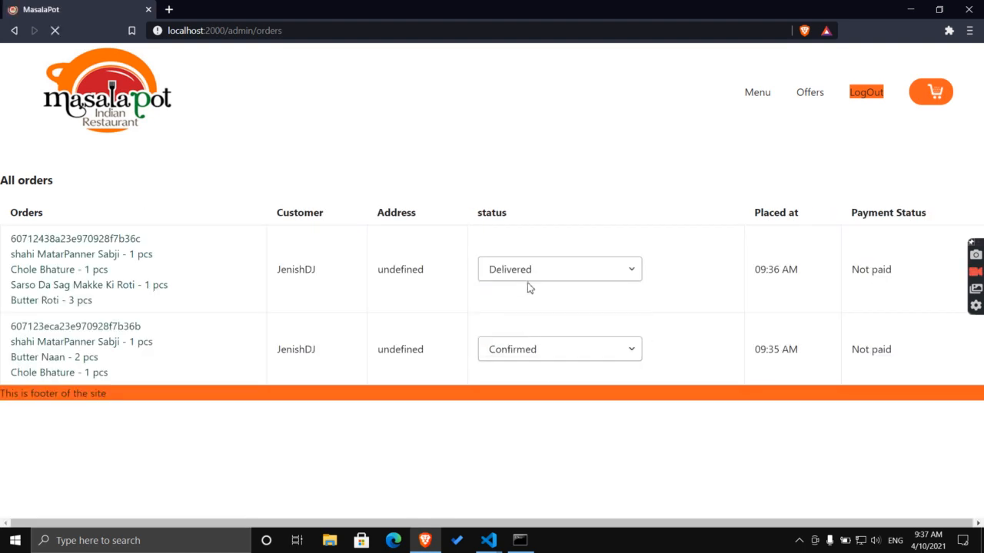
click(515, 352)
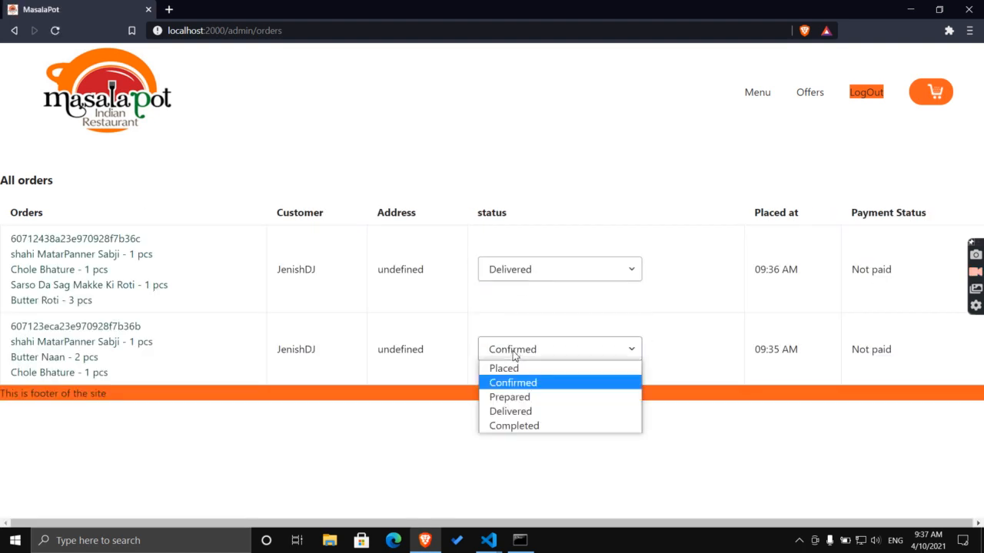
click(527, 409)
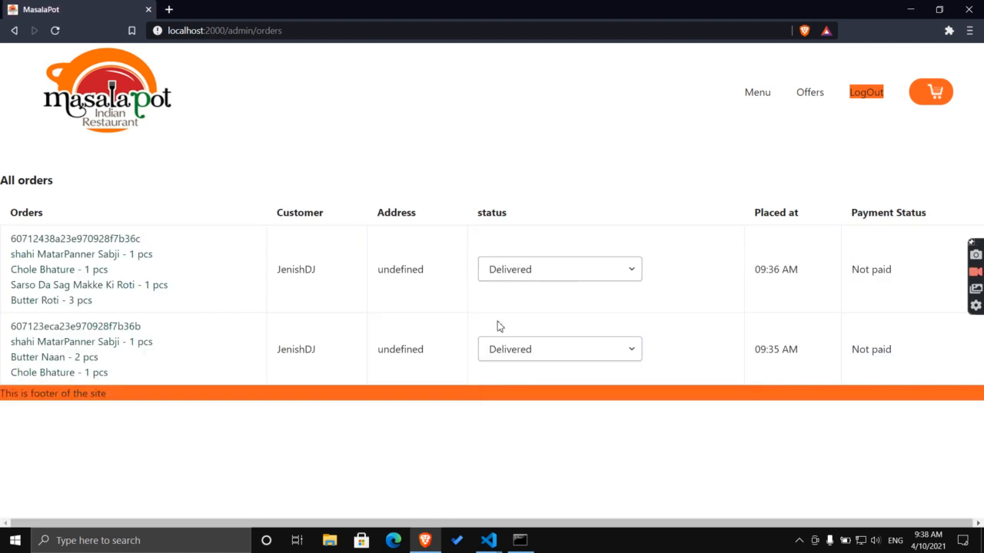
click(868, 93)
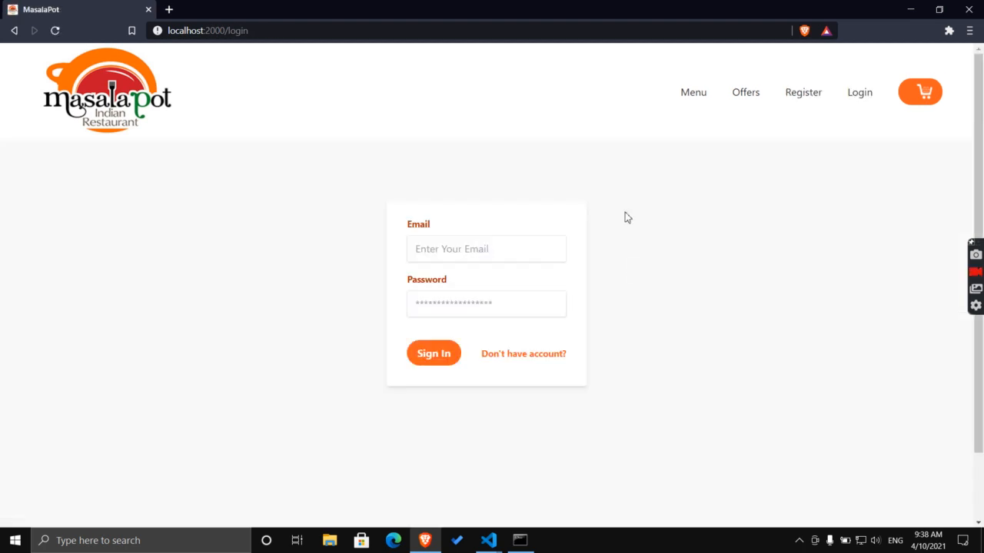
Sign in with the saved customer login and open the first order's tracking page.
click(445, 253)
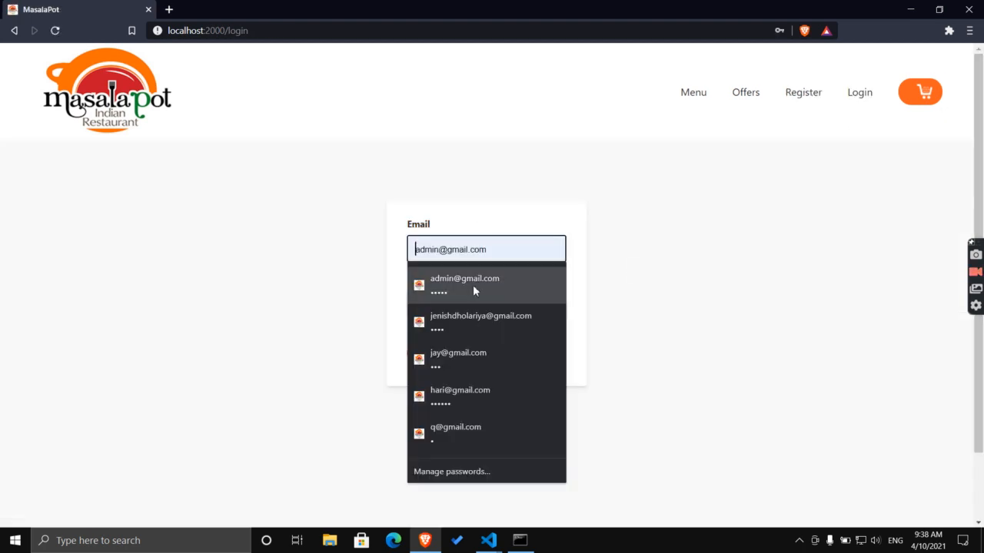
click(474, 317)
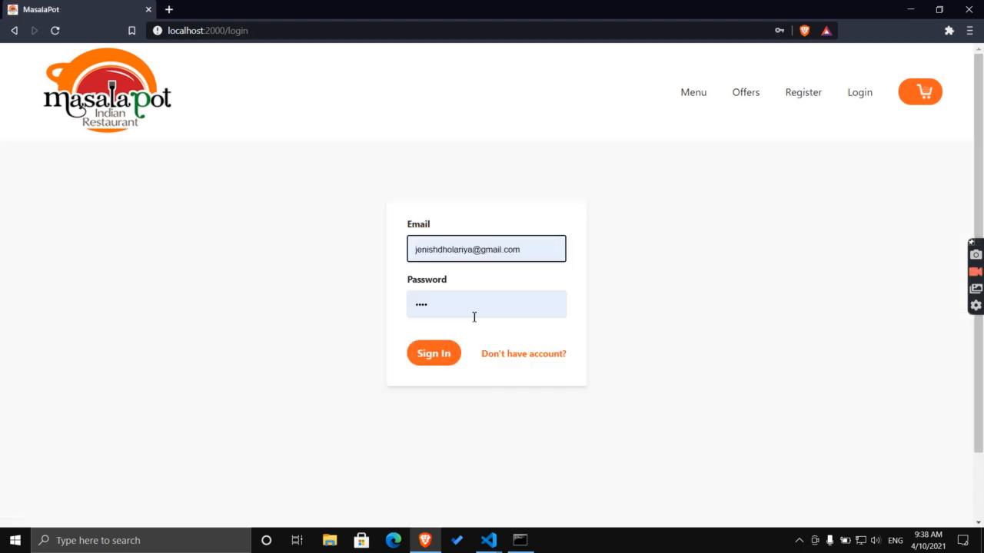
click(433, 354)
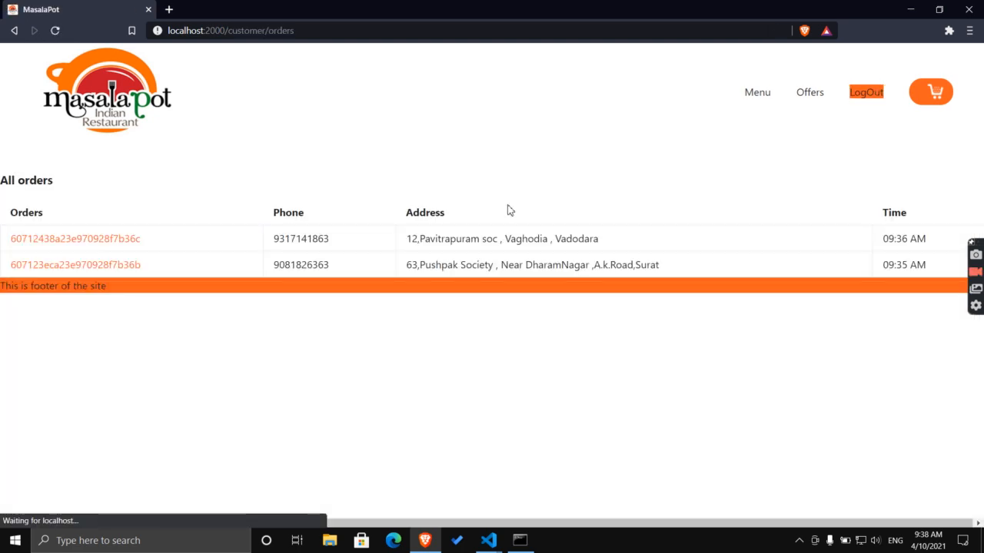
click(98, 238)
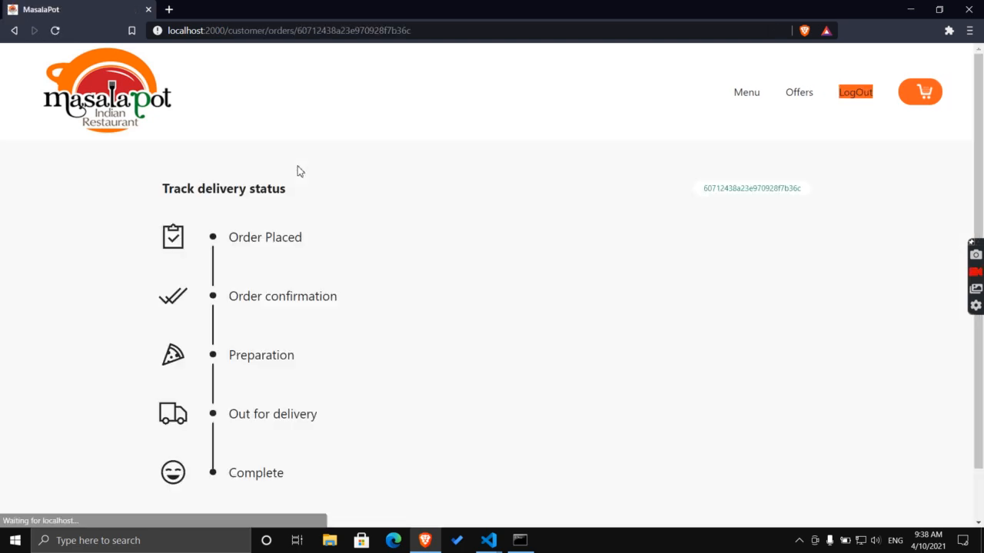
Review the Preparation and Out for delivery stages, then log out of the customer account.
drag(198, 425, 306, 428)
drag(230, 416, 327, 422)
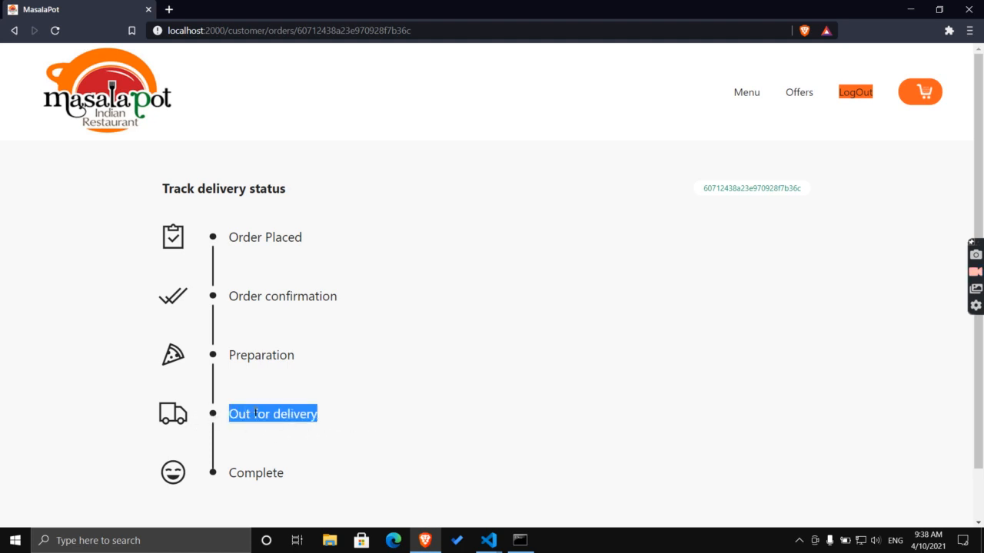
drag(192, 355, 193, 420)
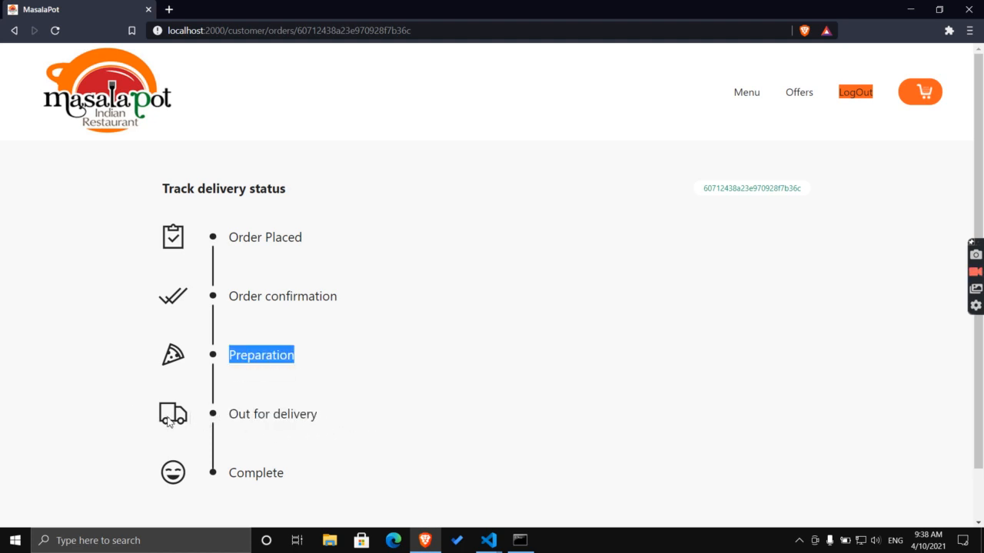
drag(218, 421, 313, 423)
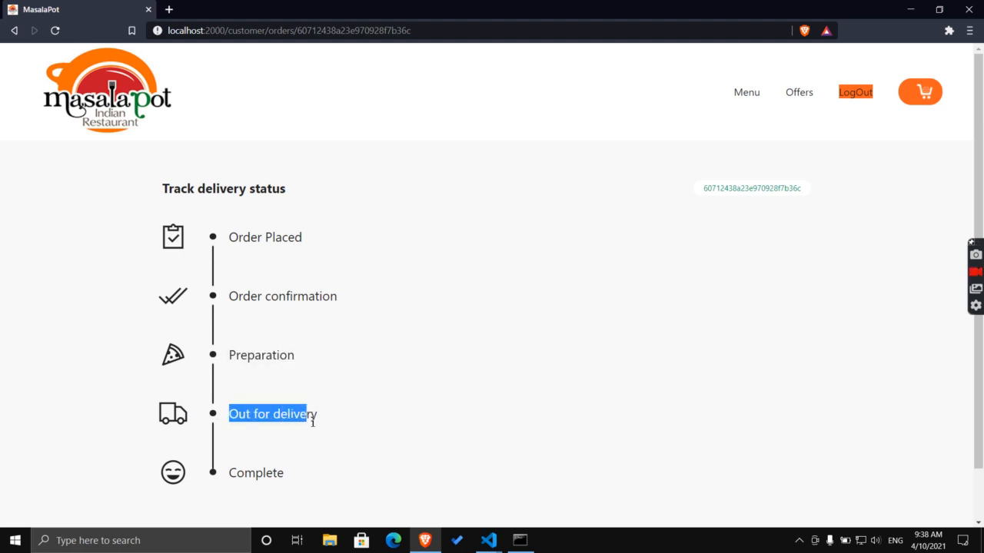
drag(234, 419, 326, 417)
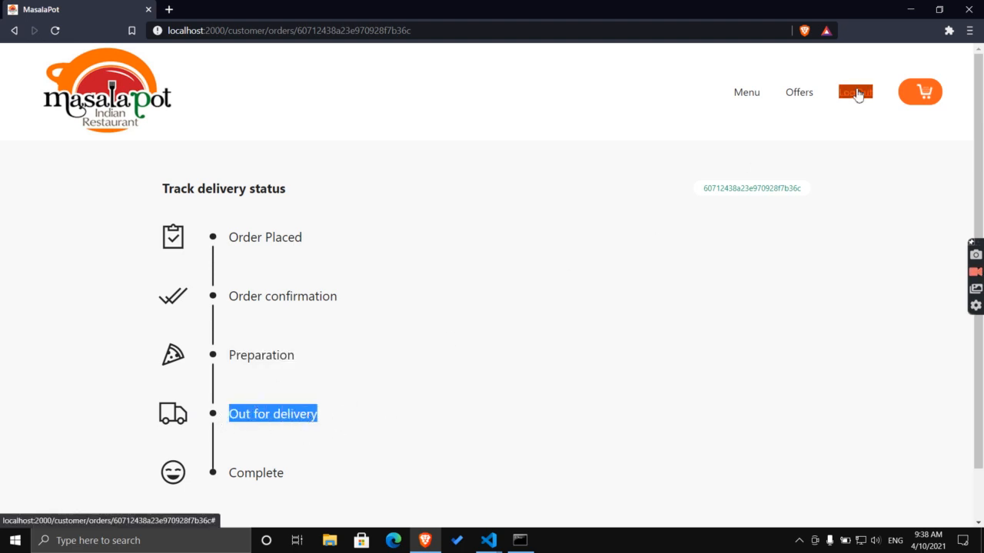
click(857, 93)
Sign in with the saved admin login.
click(496, 246)
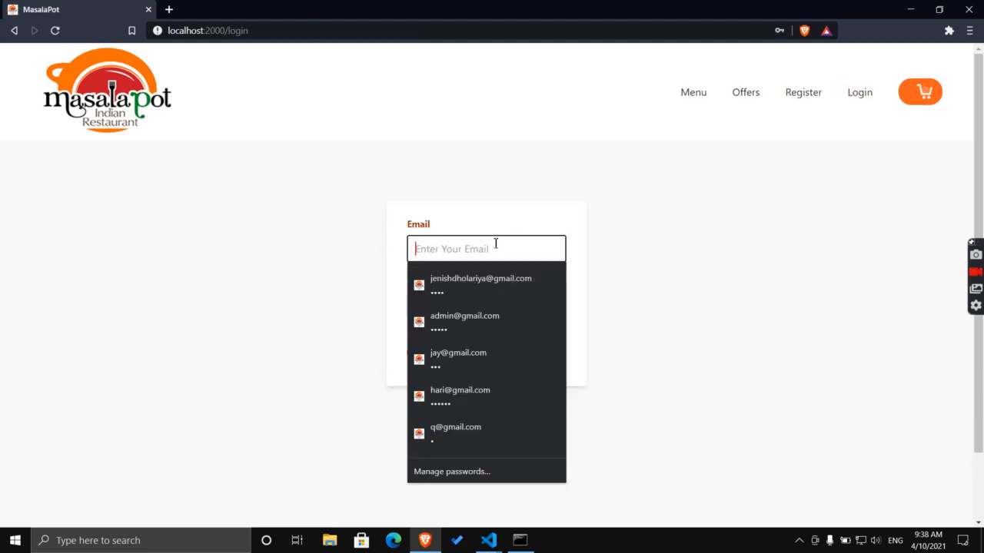
click(476, 321)
key(Return)
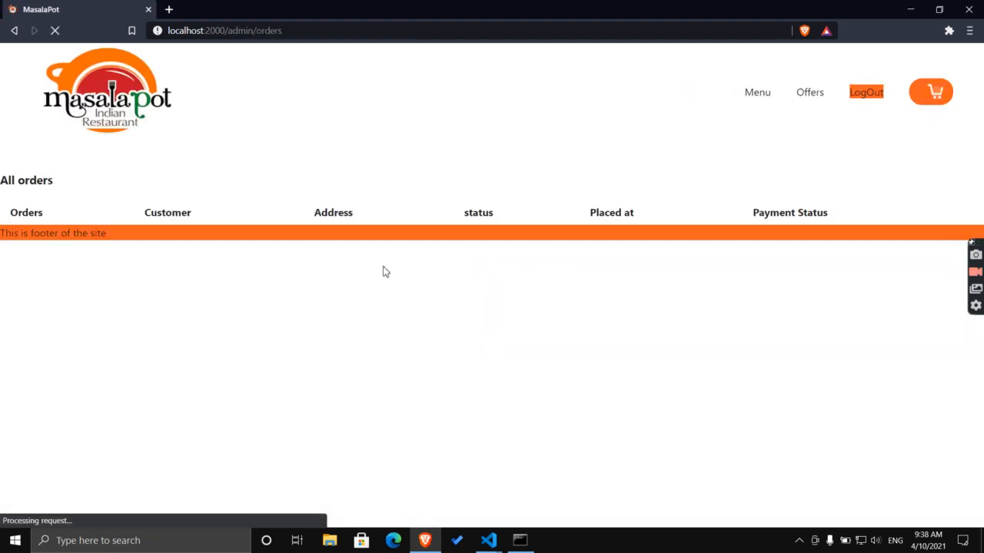
Mark both orders Completed so the All orders table empties.
click(520, 270)
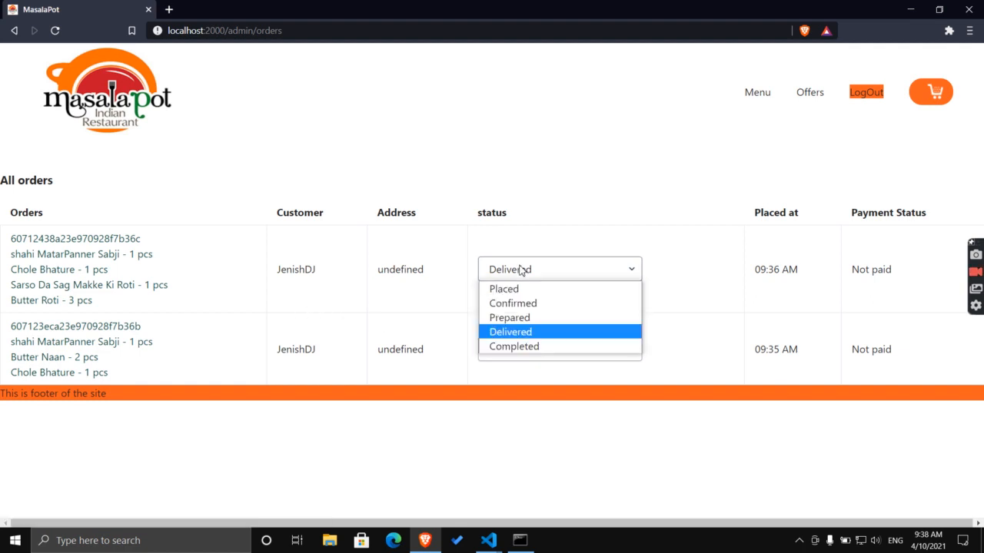
click(512, 347)
click(530, 261)
click(503, 341)
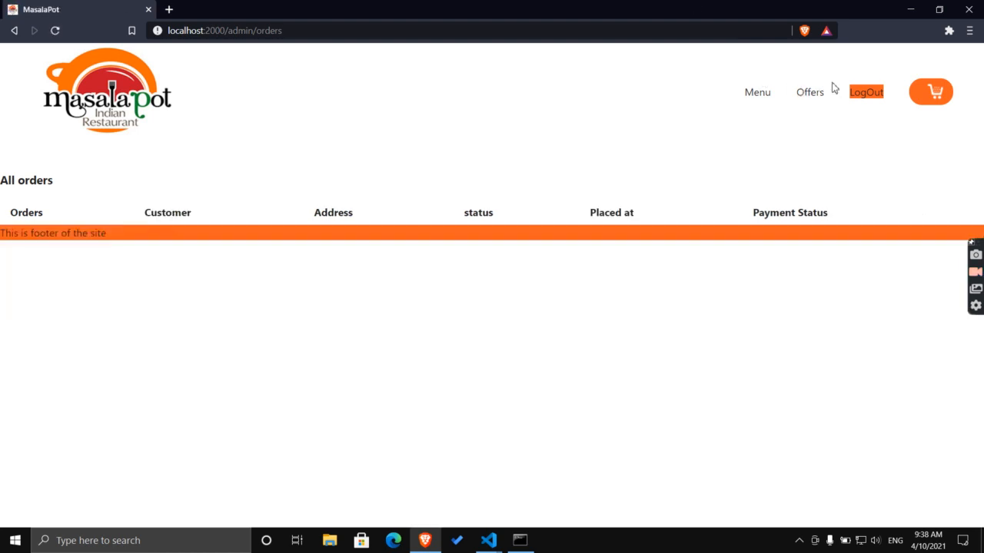
Log out of admin and sign in with the saved customer login.
click(859, 98)
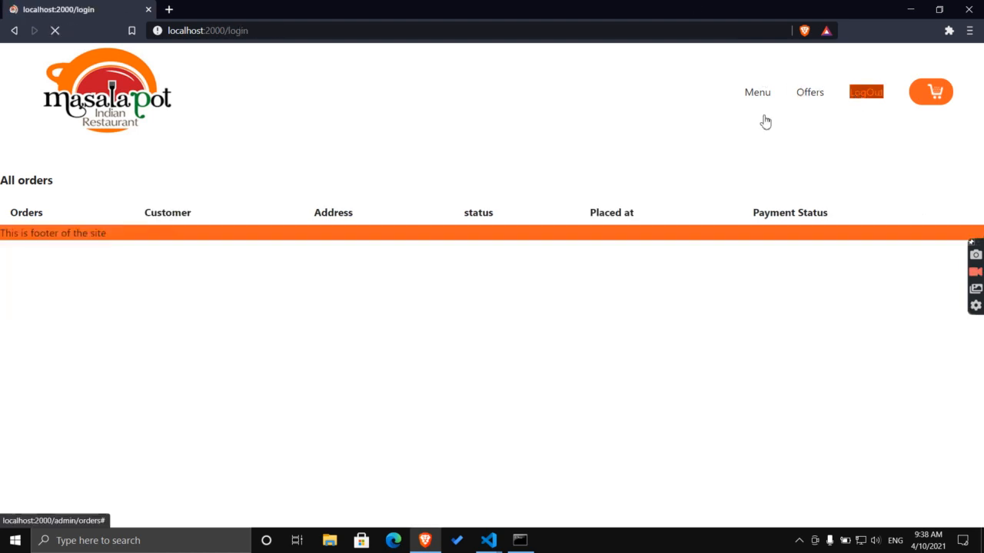
click(436, 249)
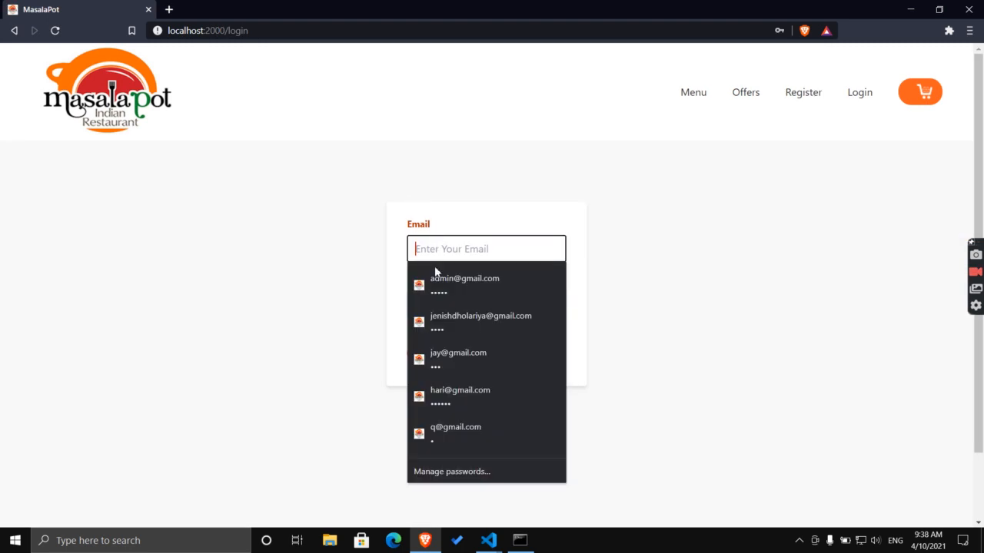
click(439, 316)
click(431, 364)
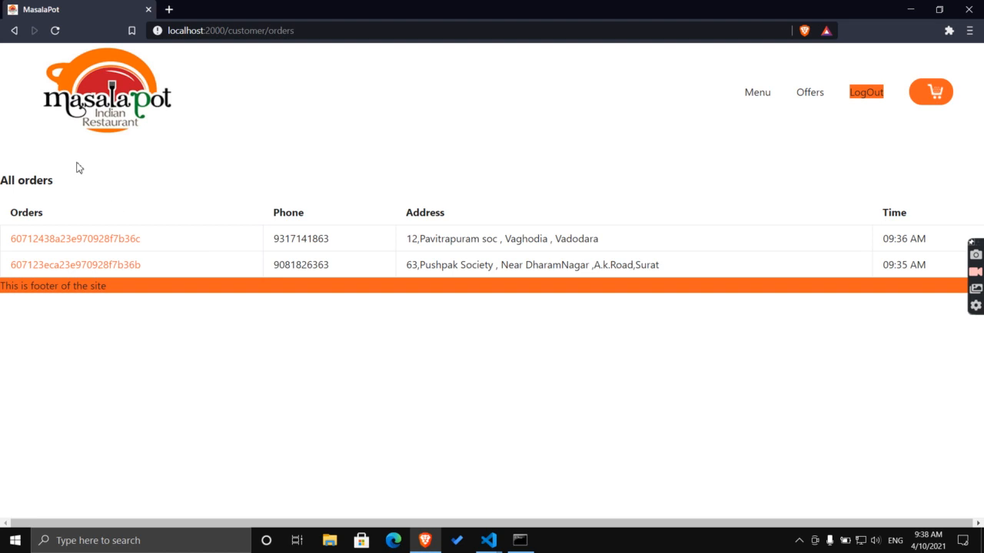
Review the first order's tracking status list, then return to the MasalaPot home page.
drag(8, 172, 66, 201)
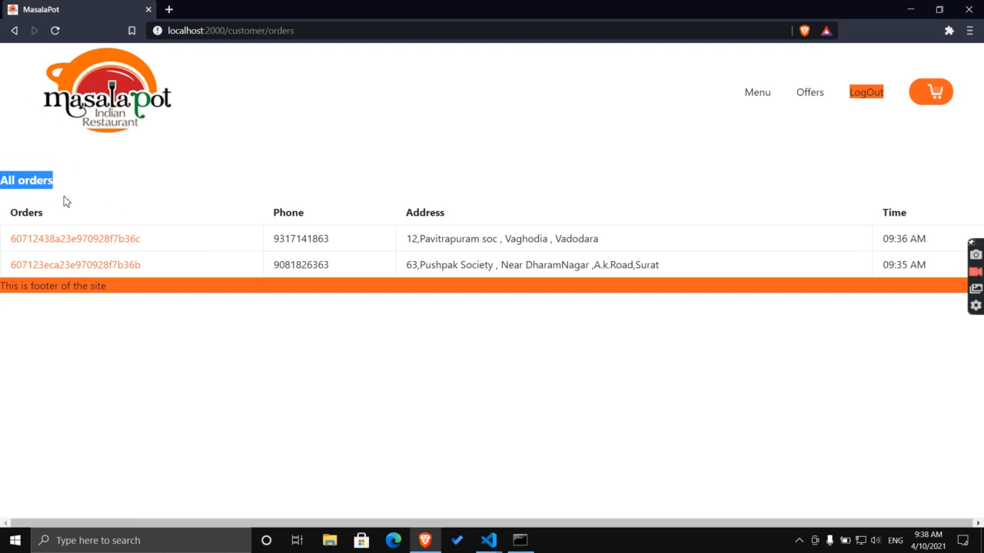
click(89, 244)
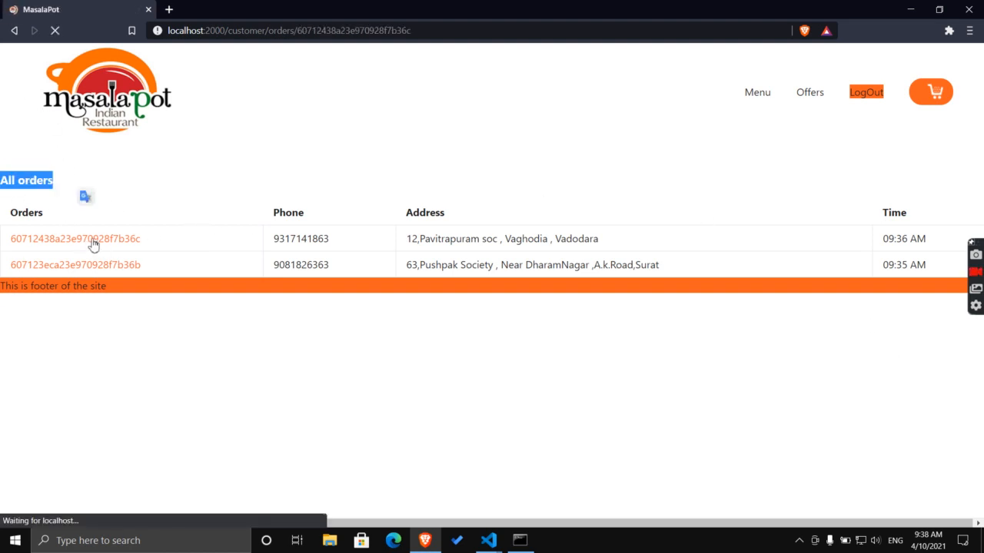
drag(174, 189, 308, 480)
click(411, 332)
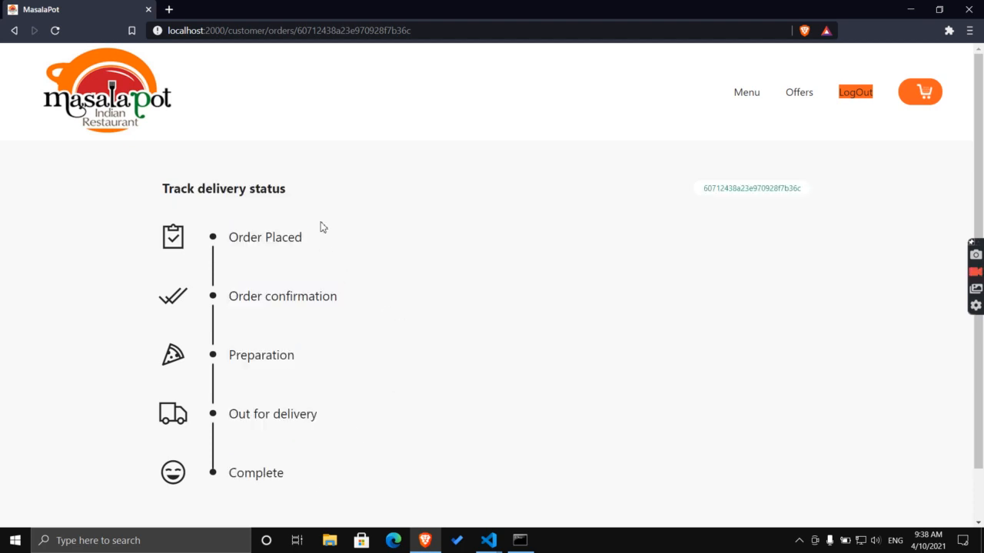
drag(704, 193, 300, 479)
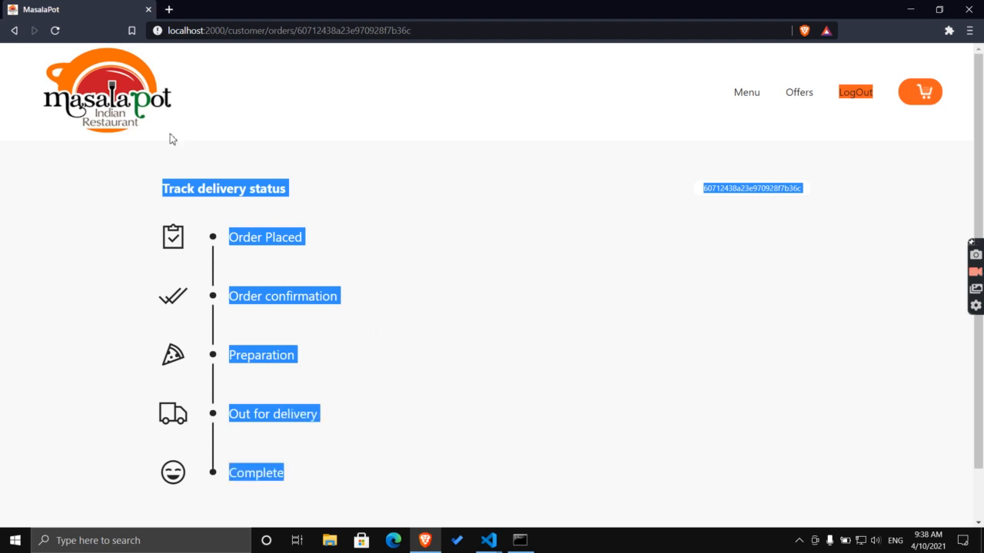
click(95, 52)
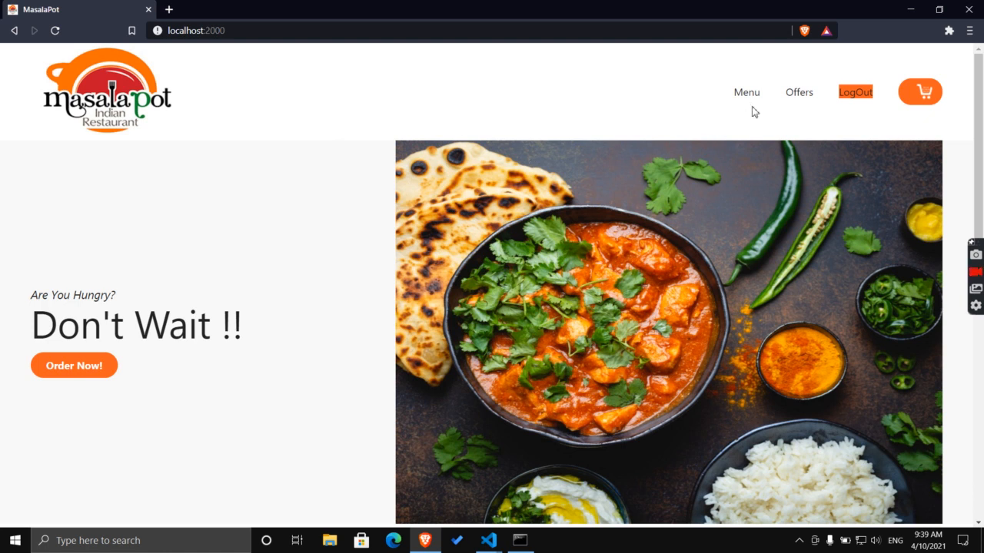
Check the shopping cart and go back to the home page menu.
click(914, 98)
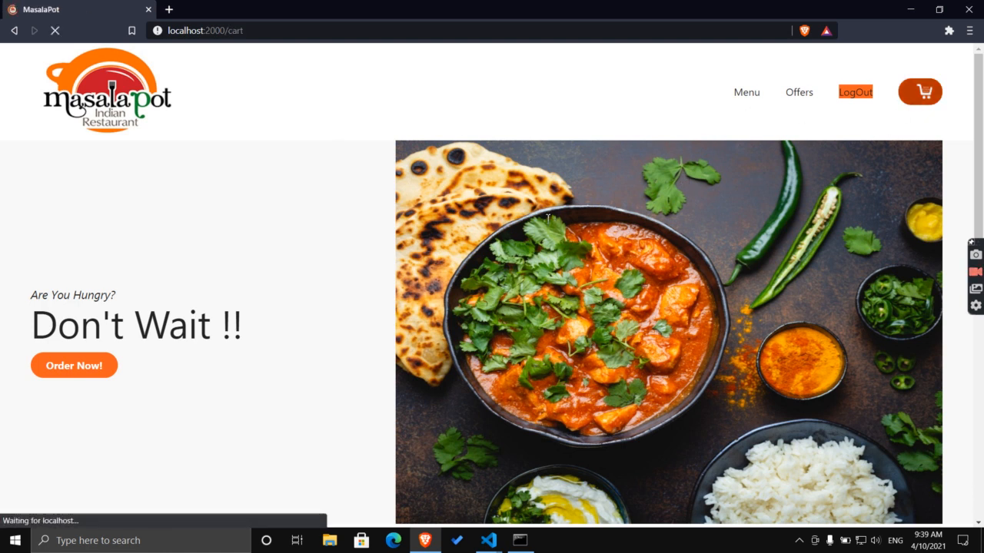
scroll(445, 203, down, 1)
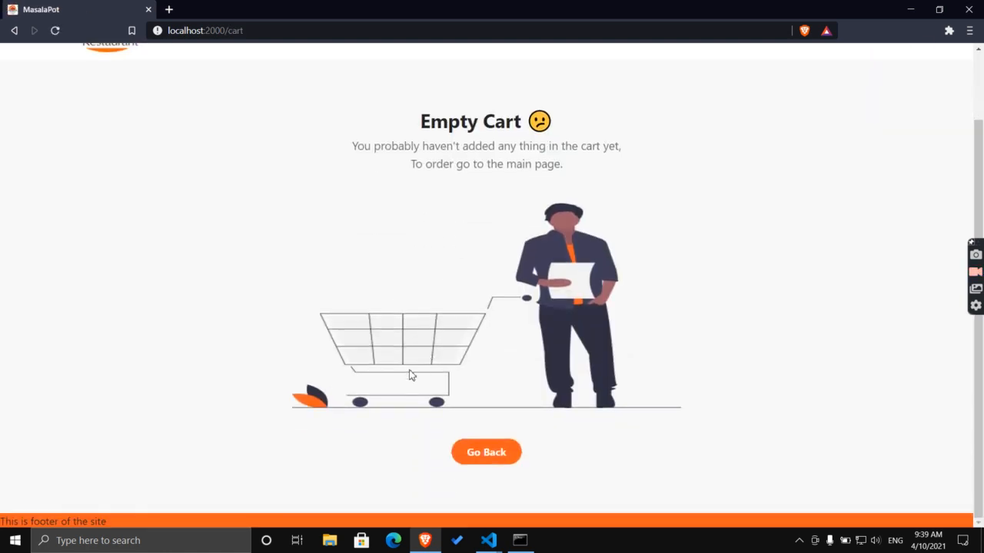
scroll(502, 116, up, 1)
scroll(501, 118, down, 1)
scroll(505, 118, up, 1)
scroll(505, 118, down, 1)
click(474, 461)
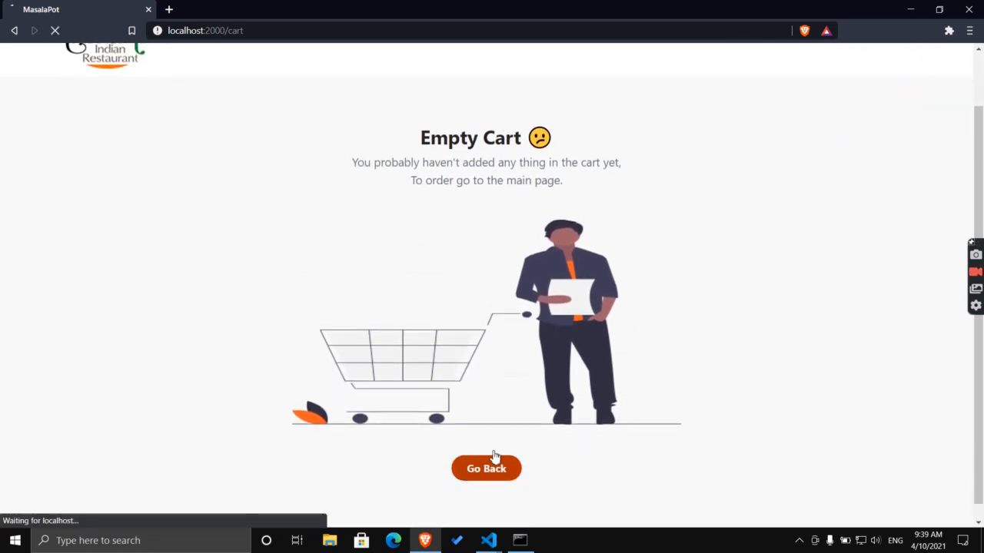
Add KajuCurry Sabji and Chole Bhature and confirm the cart totals ₹859.
scroll(533, 293, down, 5)
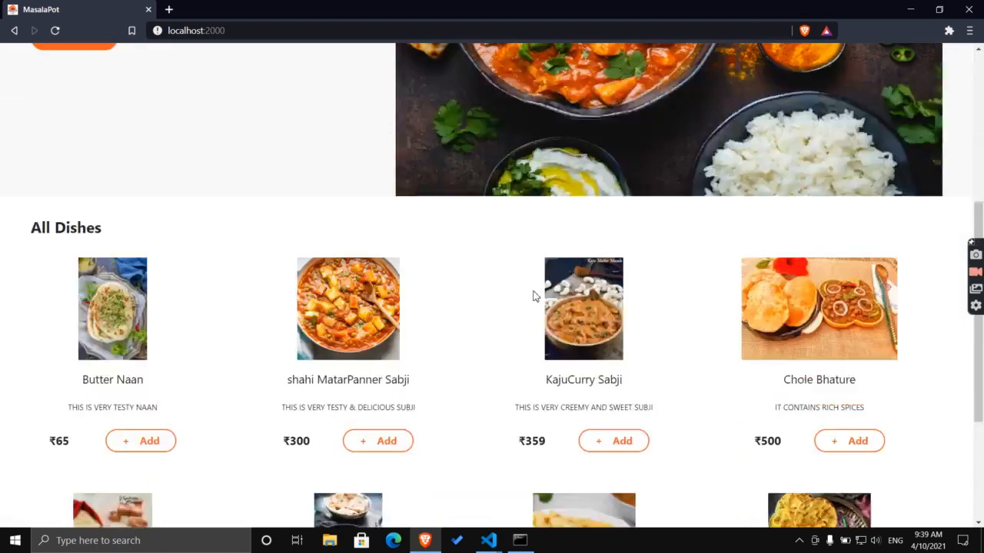
scroll(534, 292, up, 1)
click(623, 295)
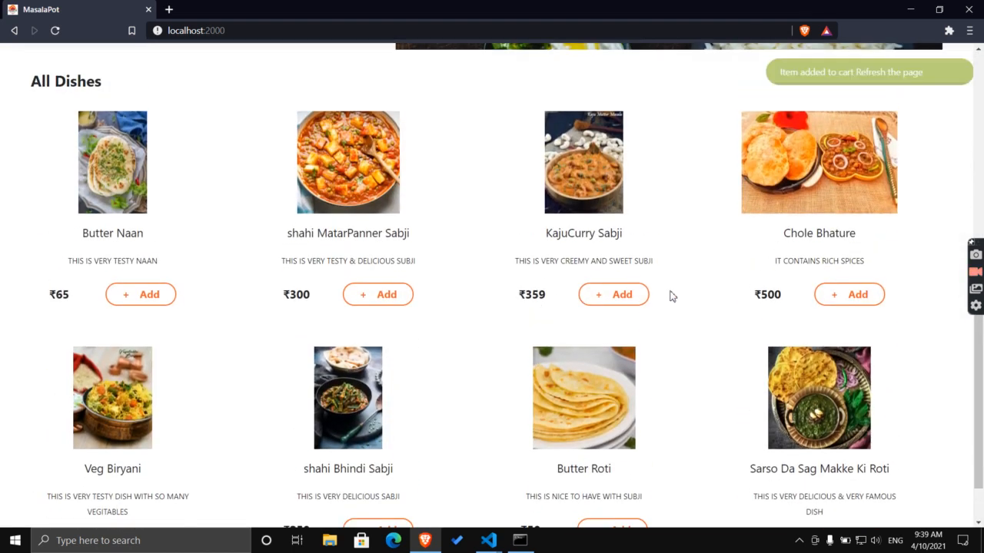
click(854, 294)
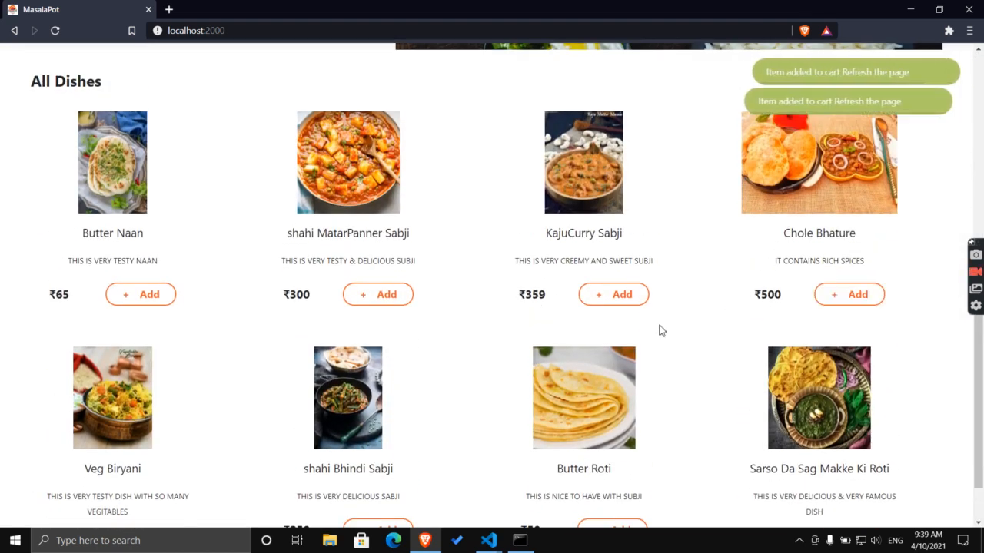
scroll(638, 266, up, 4)
click(54, 34)
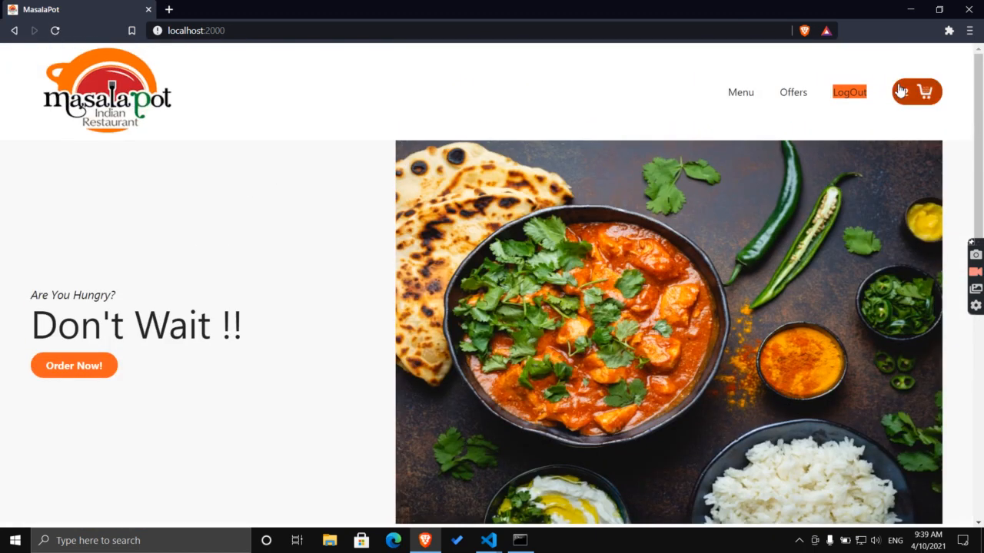
click(900, 90)
scroll(376, 217, down, 1)
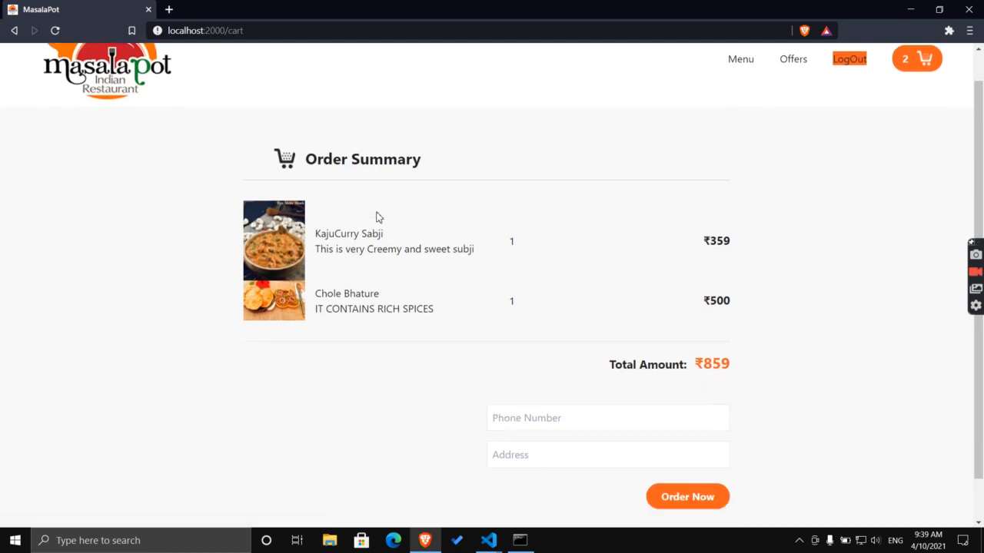
scroll(377, 217, down, 1)
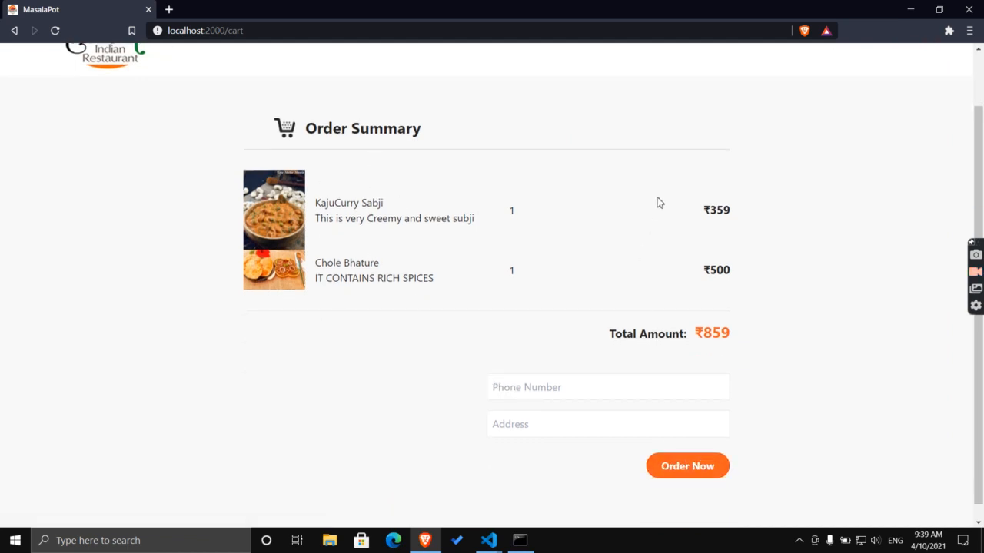
scroll(657, 202, up, 1)
Log out of the customer account to reach the sign-in prompt.
click(850, 92)
scroll(759, 179, down, 1)
scroll(933, 79, up, 1)
scroll(906, 53, down, 1)
scroll(906, 110, up, 1)
Add three more dishes from the menu, including shahi MatarPanner Sabji, to the cart.
click(909, 103)
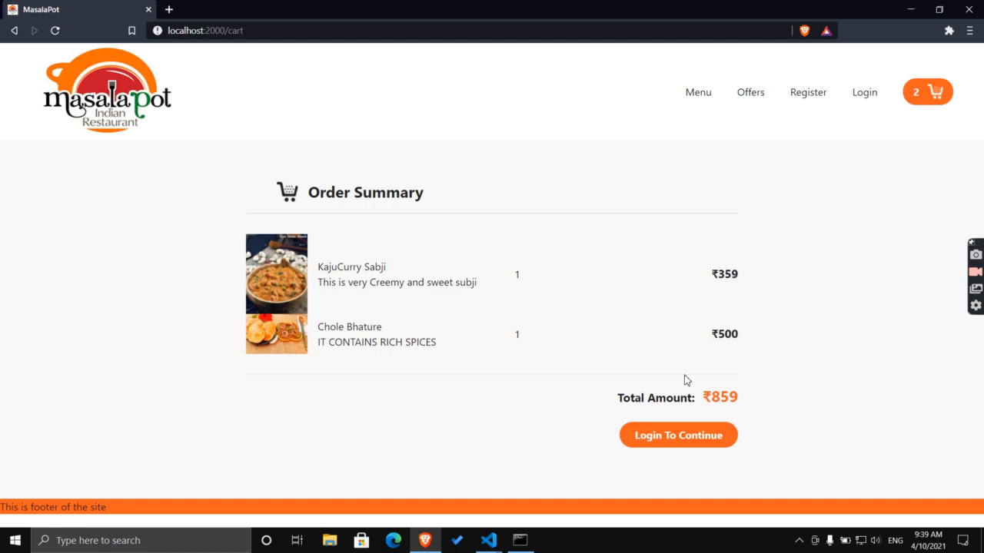
click(716, 92)
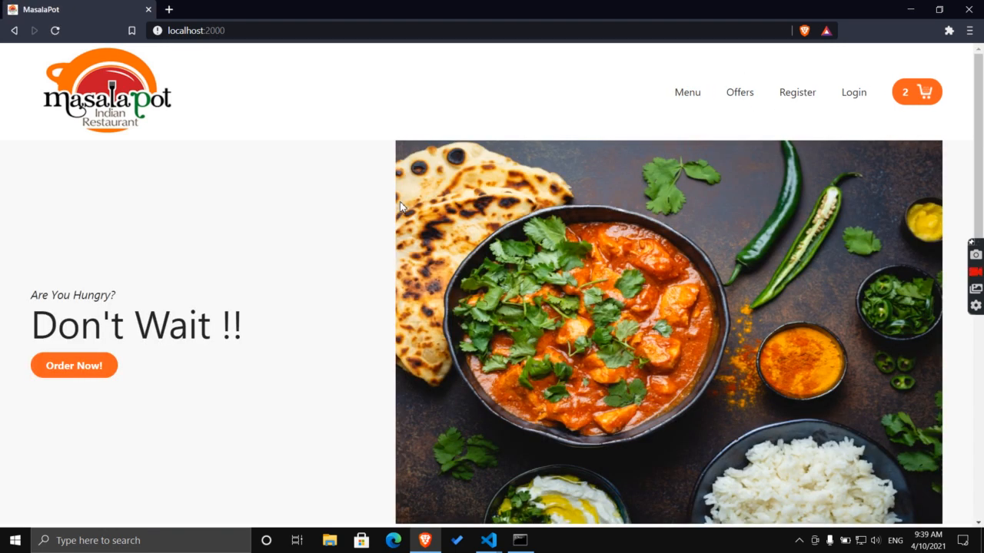
scroll(400, 206, down, 5)
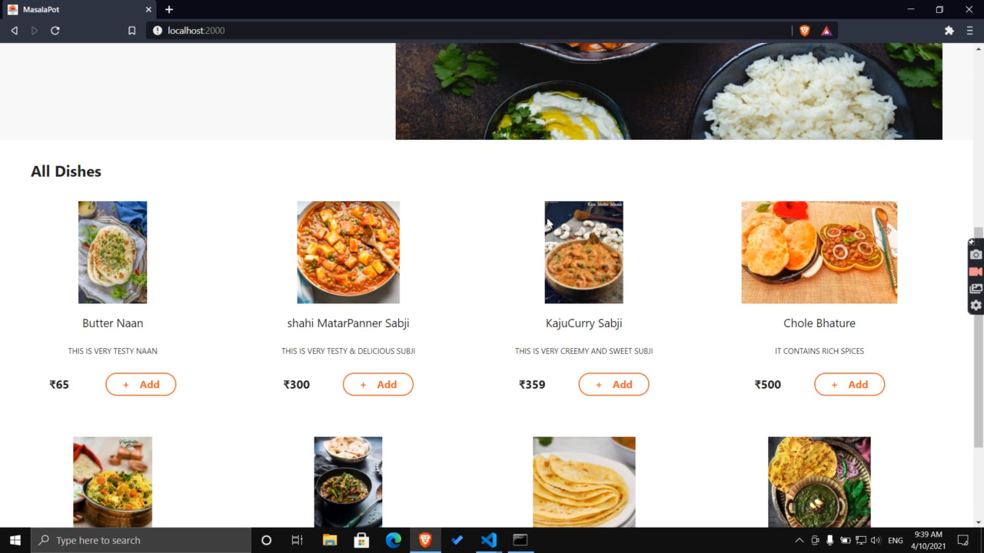
click(396, 395)
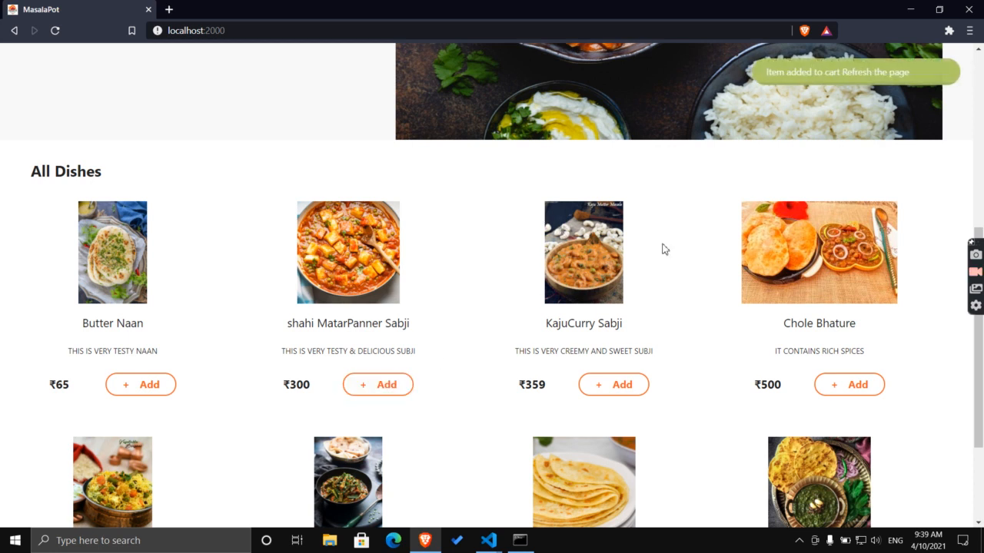
click(848, 397)
click(845, 397)
scroll(707, 336, up, 5)
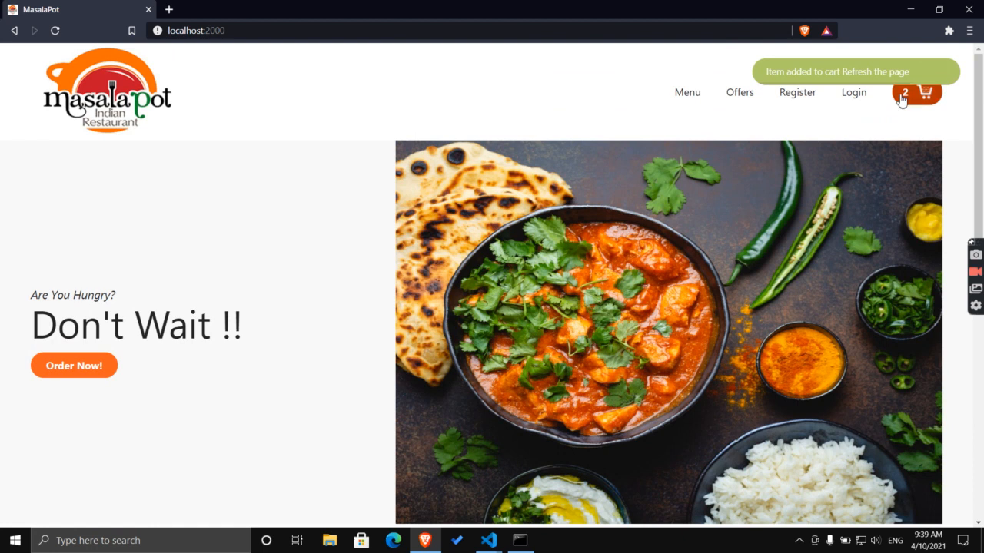
Review the 5-item ₹2018 cart and continue to login for checkout.
click(906, 95)
scroll(564, 364, down, 1)
click(652, 452)
Sign in with a saved customer login.
click(458, 248)
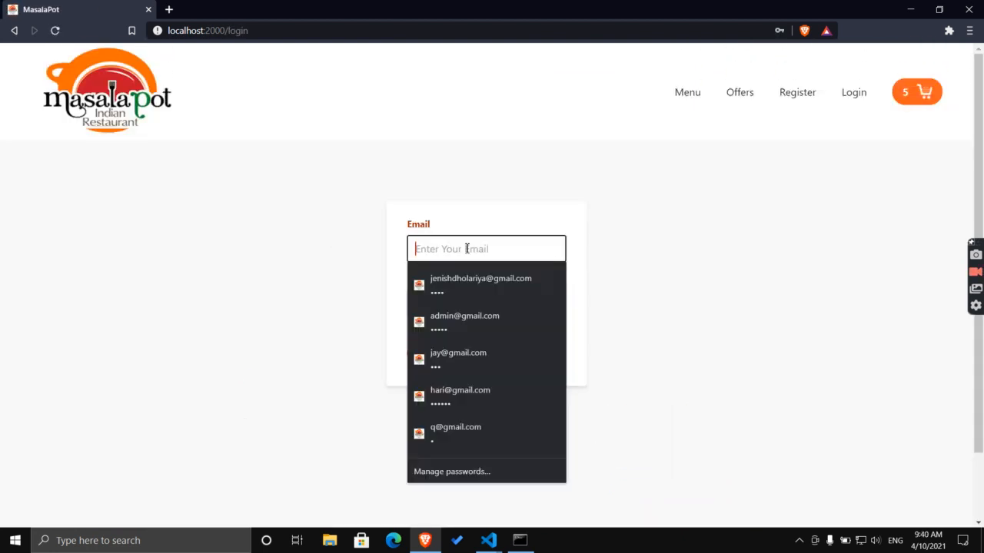
click(443, 390)
click(431, 360)
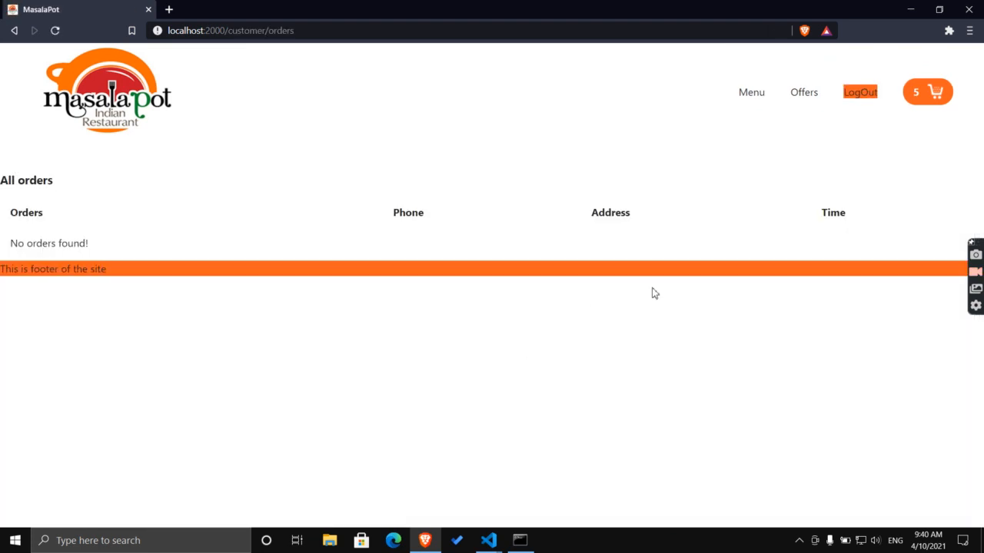
Place the ₹2018 cart order with the saved phone number and address, then log out.
click(917, 104)
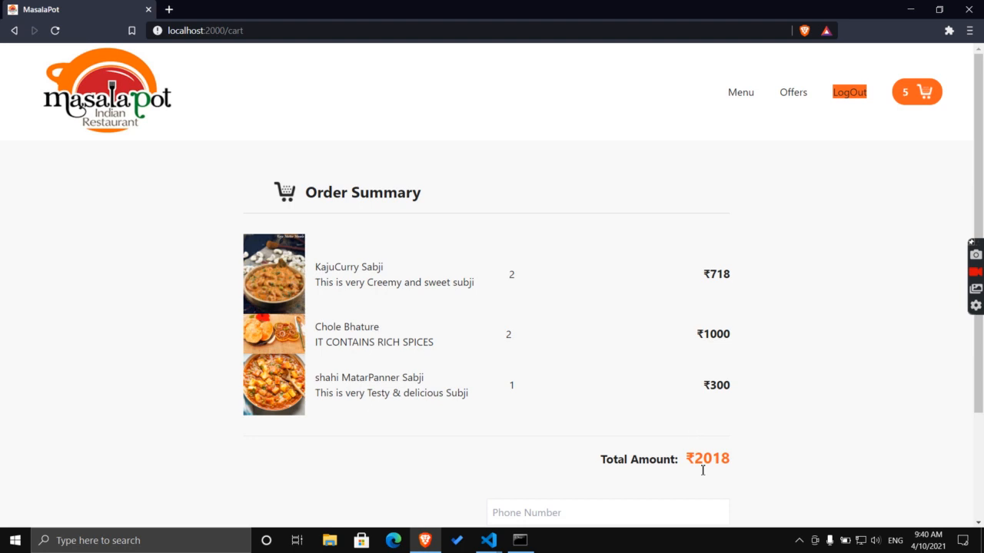
scroll(610, 371, down, 1)
click(553, 454)
click(542, 475)
click(542, 477)
click(546, 431)
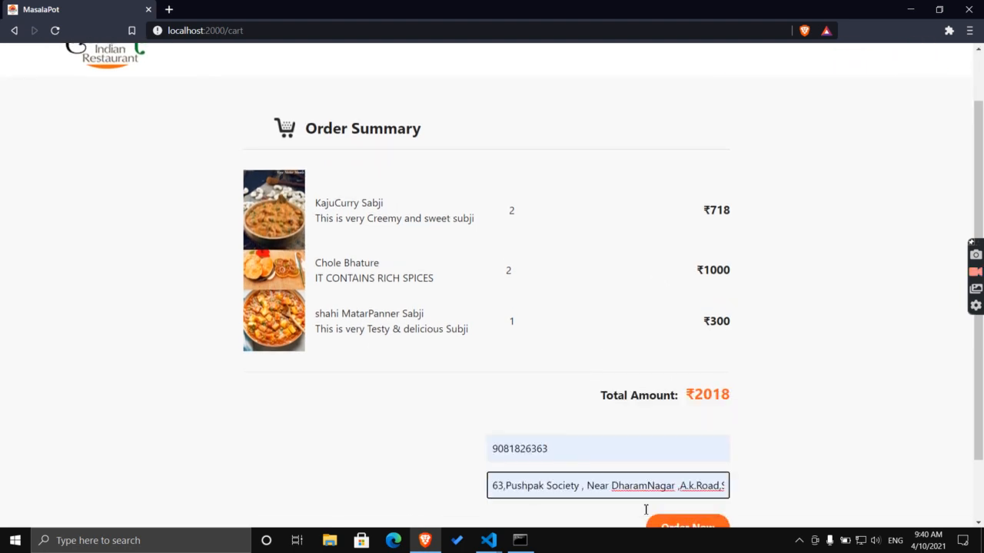
click(690, 527)
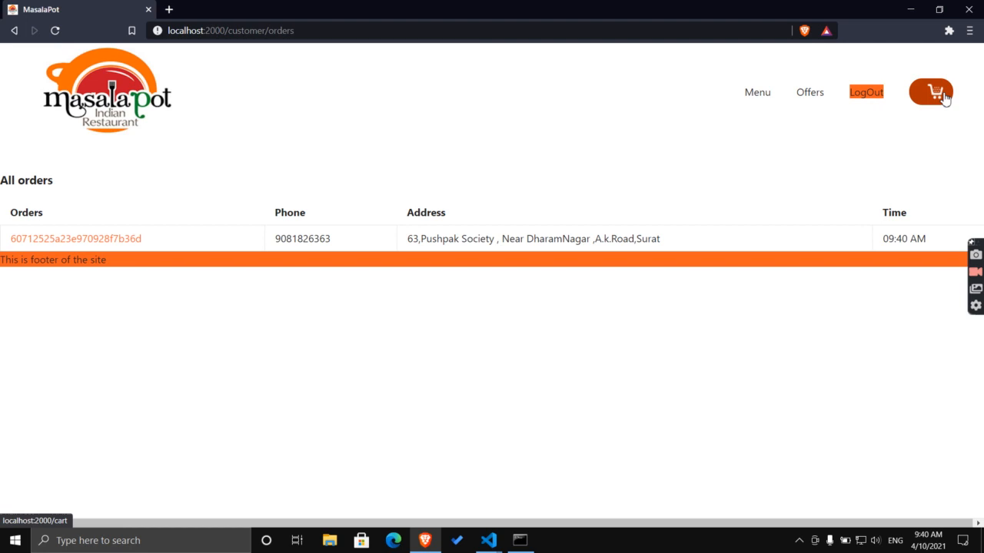
click(877, 97)
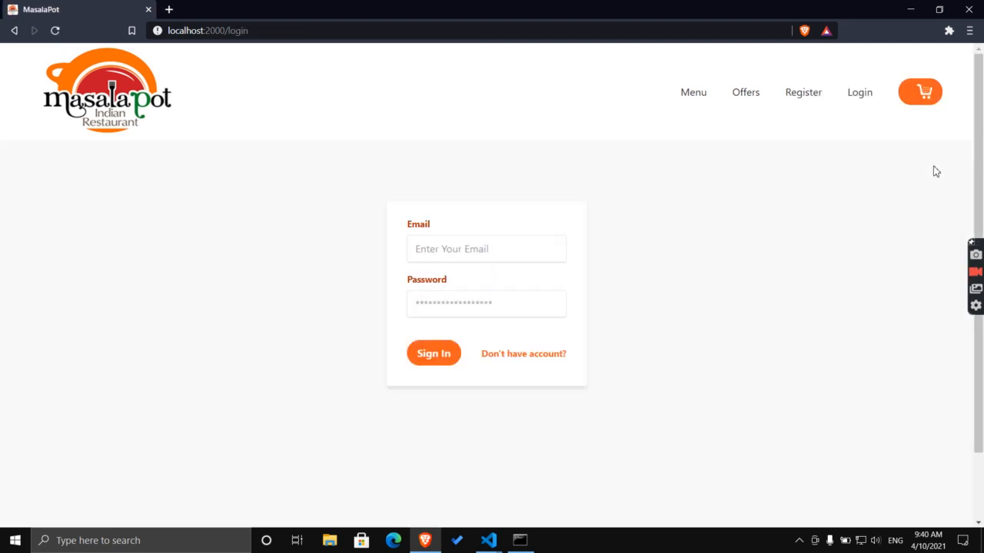
Sign in with a different saved customer login and return from the empty cart to the menu.
click(466, 244)
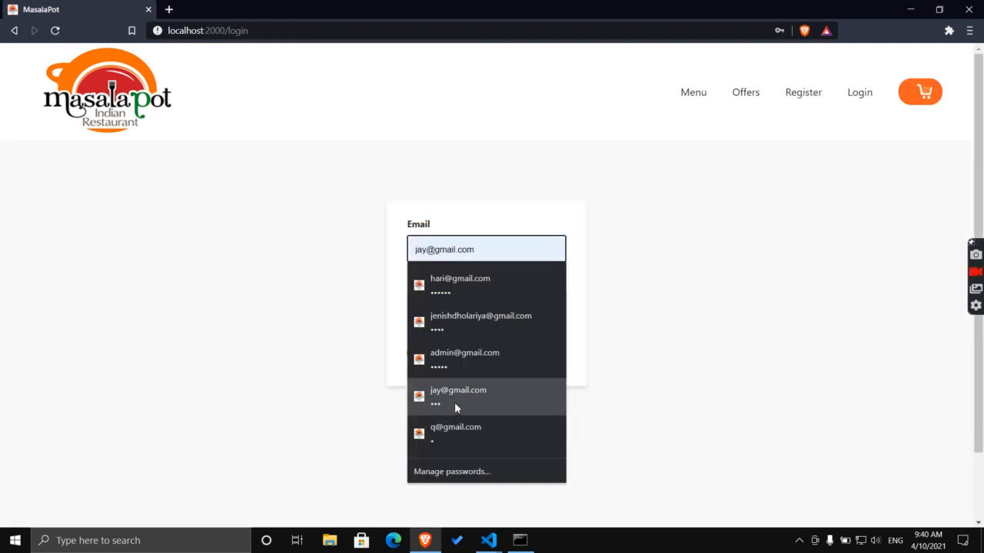
click(449, 390)
click(448, 348)
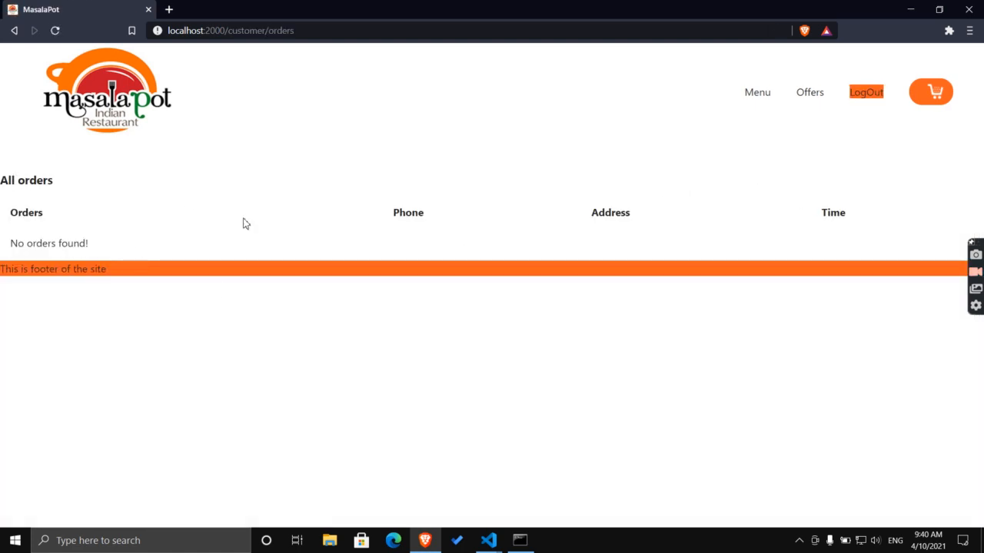
click(935, 99)
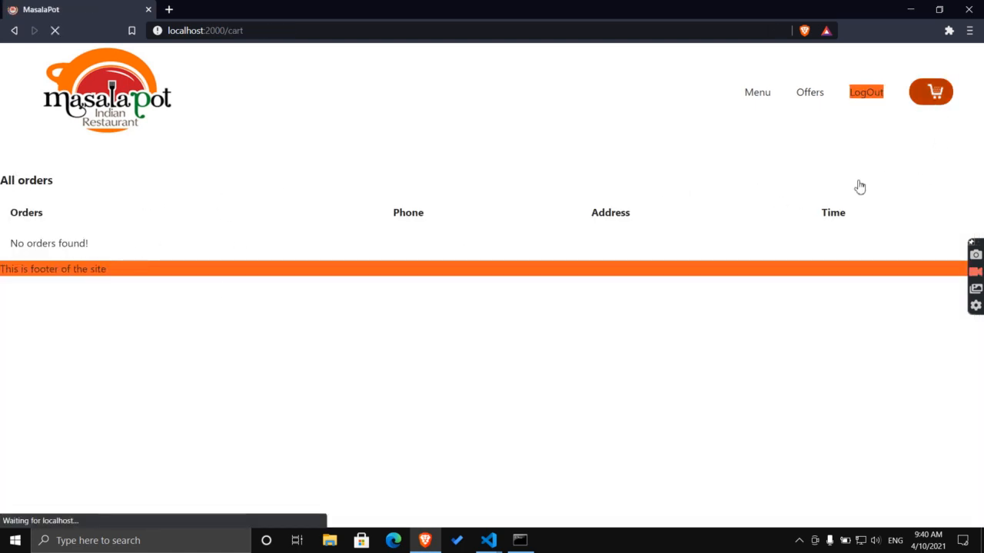
scroll(516, 384, down, 1)
click(494, 454)
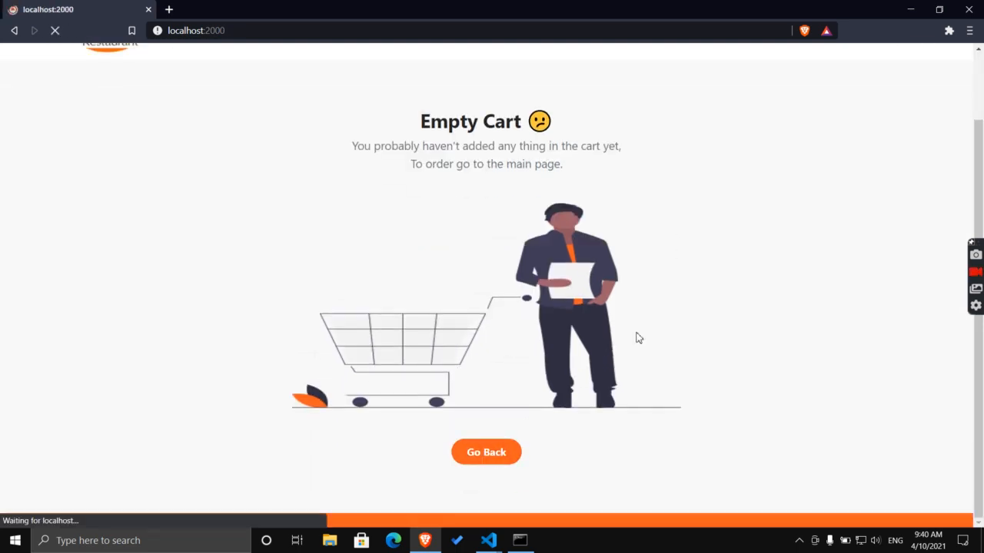
Add KajuCurry Sabji, Chole Bhature and Butter Roti to the cart.
scroll(607, 350, down, 1)
scroll(607, 350, down, 4)
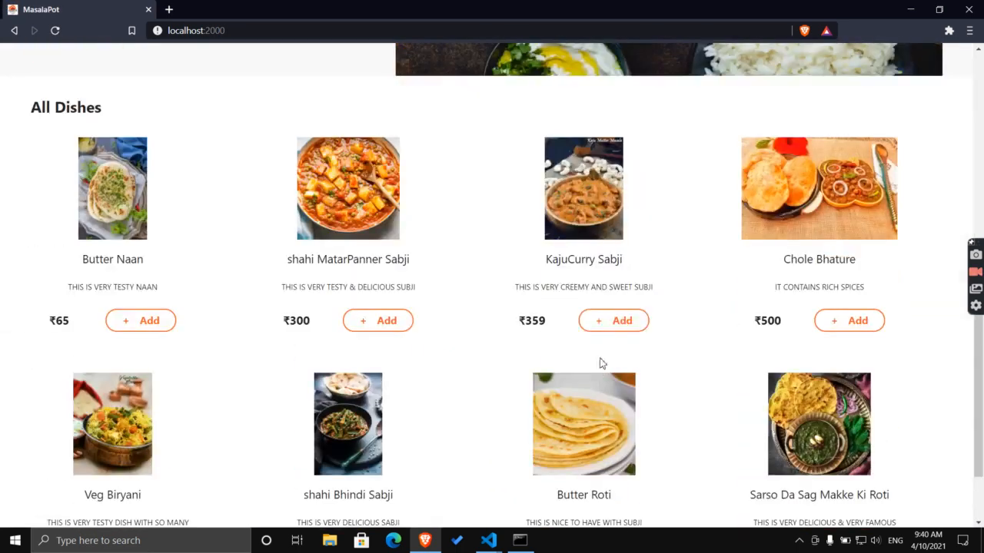
click(620, 329)
click(623, 332)
scroll(815, 403, down, 1)
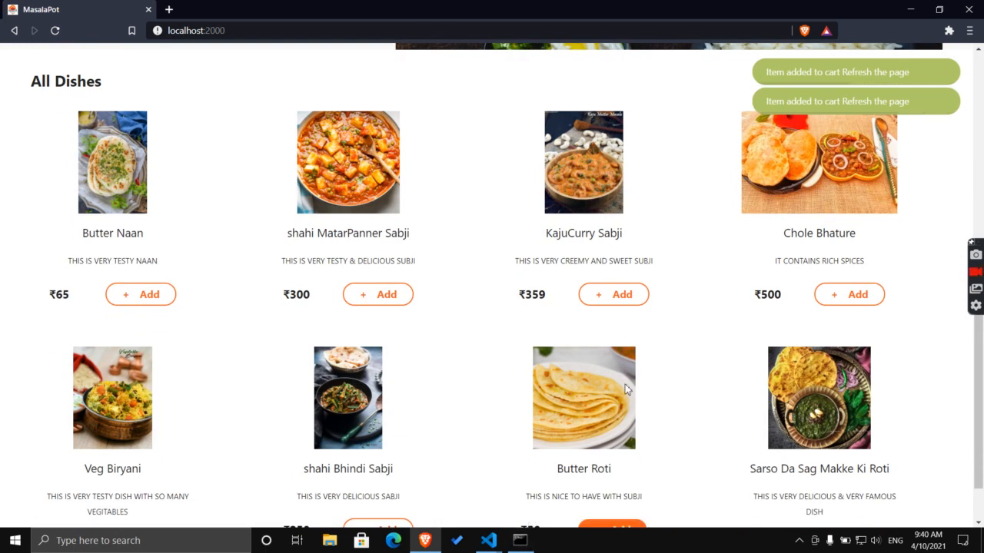
click(620, 527)
scroll(659, 274, up, 5)
scroll(734, 176, down, 2)
scroll(834, 97, up, 1)
click(892, 82)
scroll(893, 82, down, 1)
scroll(920, 85, up, 2)
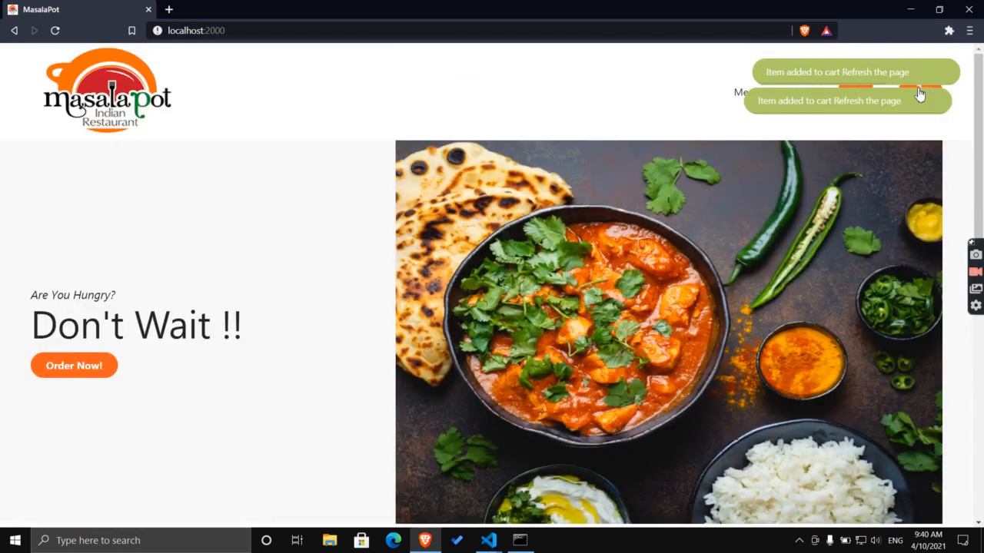
click(919, 94)
Check out the ₹909 cart with the saved phone number and delivery address.
click(921, 93)
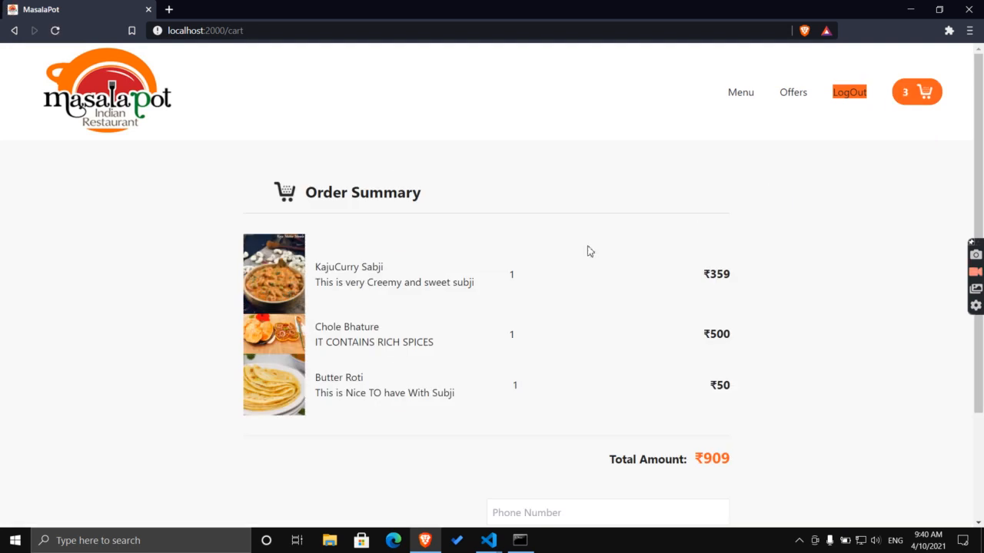
scroll(587, 249, down, 3)
click(566, 370)
click(515, 399)
click(546, 410)
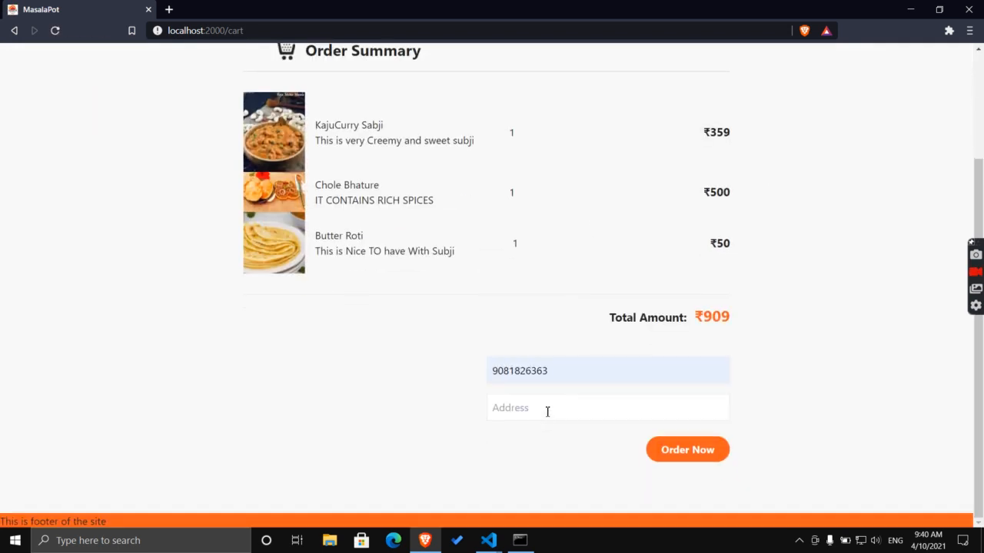
click(538, 436)
click(676, 448)
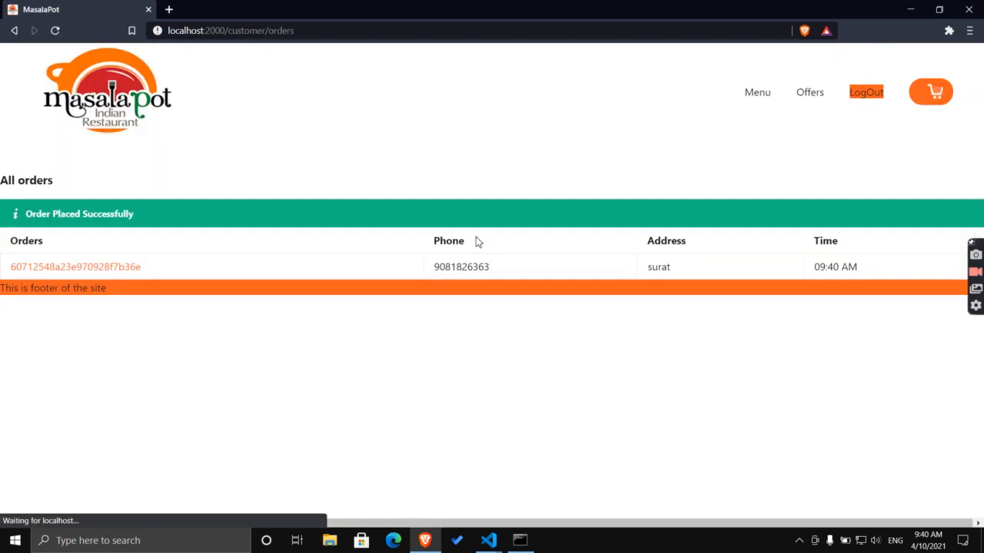
Log out of the customer account and sign in as admin.
click(867, 94)
click(435, 355)
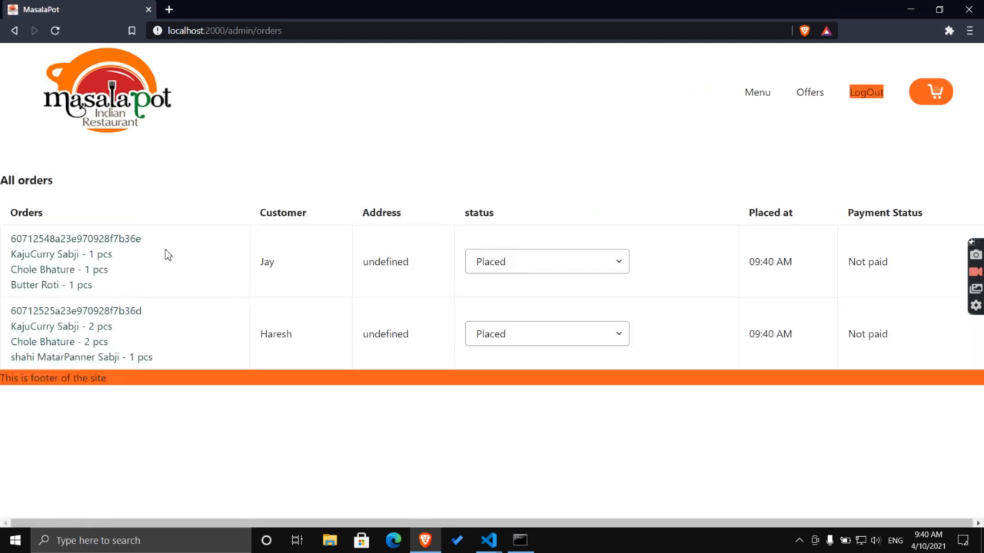
drag(108, 357, 55, 310)
Move the first order to Delivered, then mark both orders Completed.
click(610, 256)
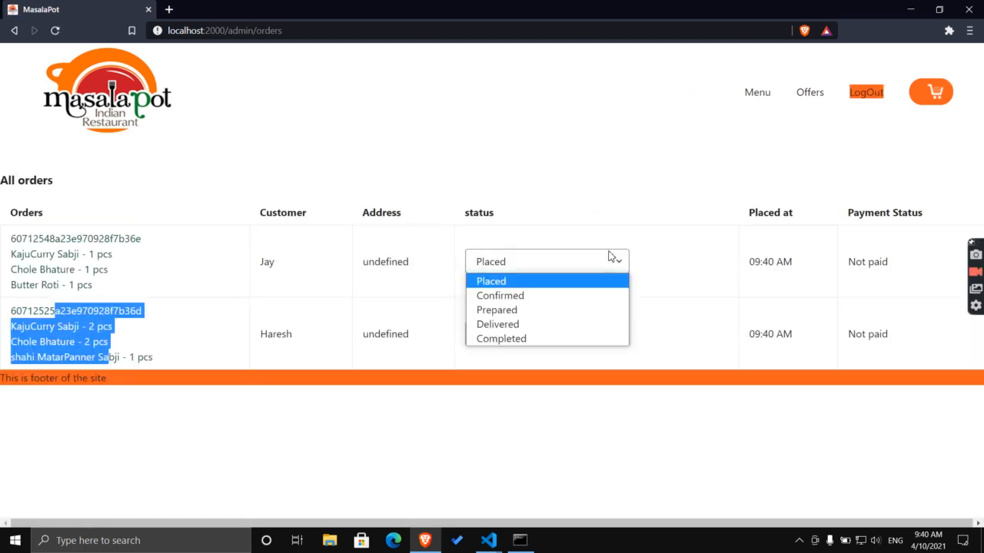
click(569, 325)
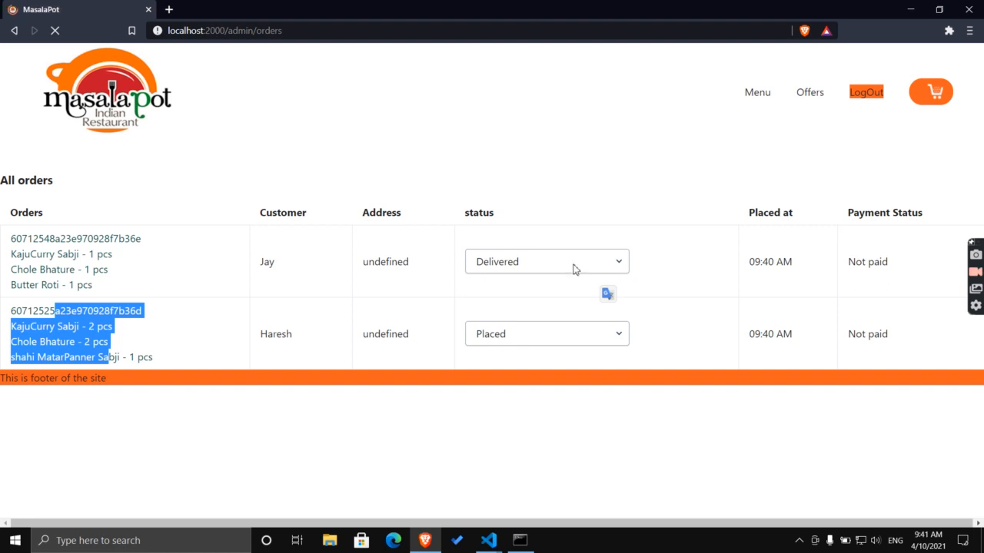
click(547, 332)
click(527, 410)
click(549, 262)
click(545, 339)
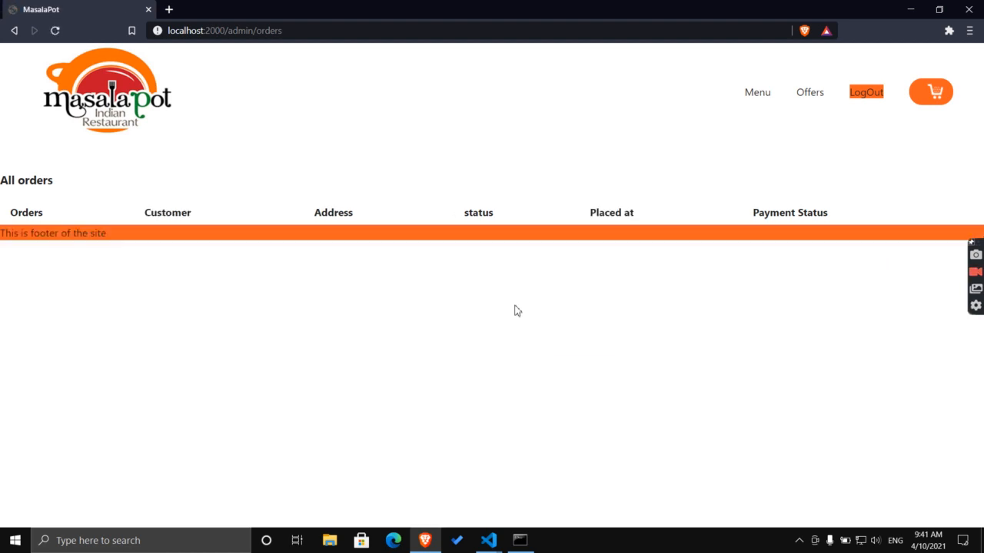